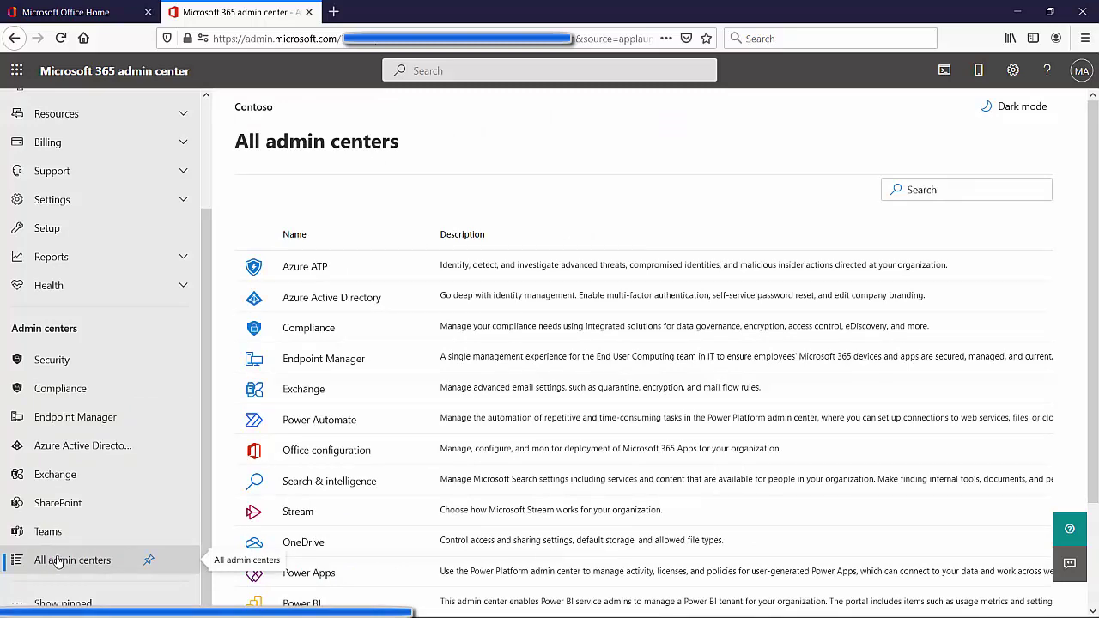
# Step: Open the Compliance admin center and go to the list of data loss prevention policies
pyautogui.scroll(-2, 363, 455)
pyautogui.scroll(-1, 363, 458)
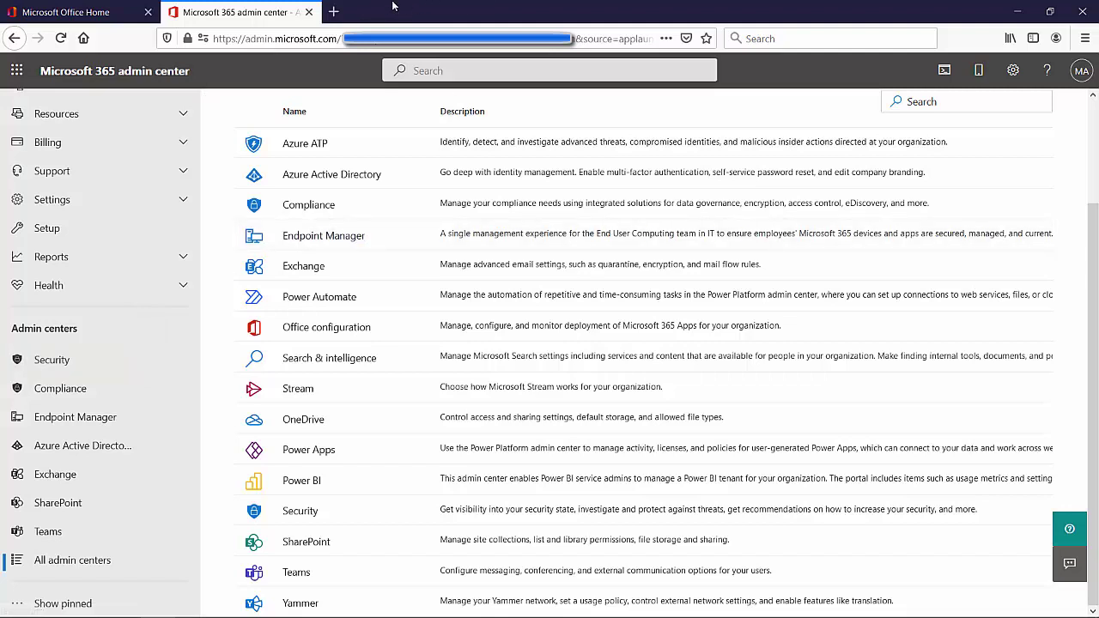
pyautogui.click(84, 394)
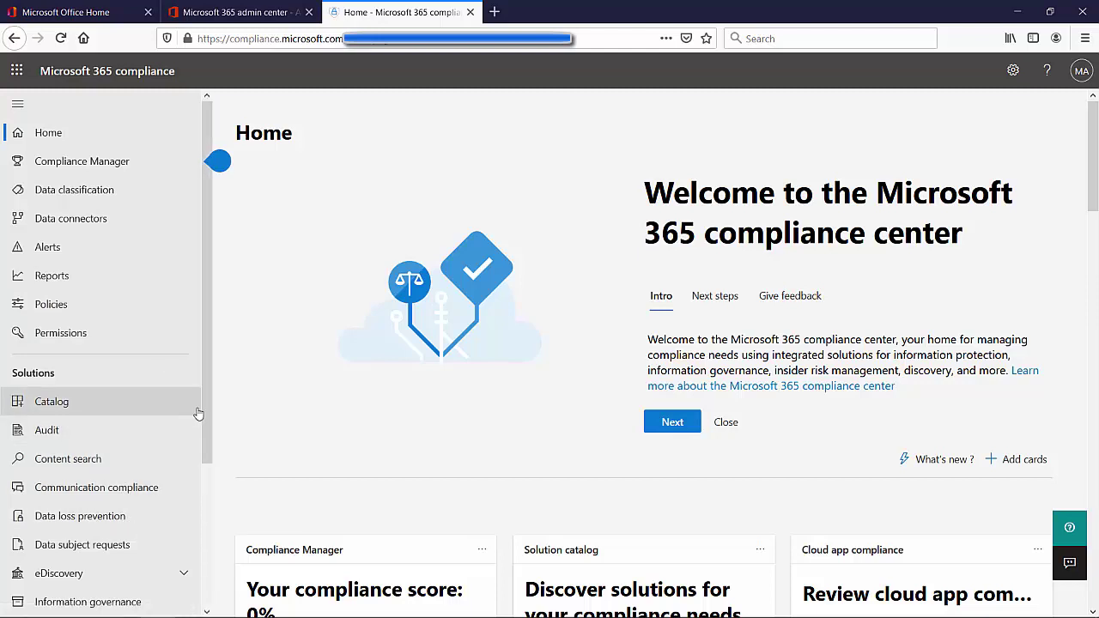
pyautogui.scroll(-1, 197, 412)
pyautogui.scroll(-3, 197, 414)
pyautogui.scroll(-1, 195, 414)
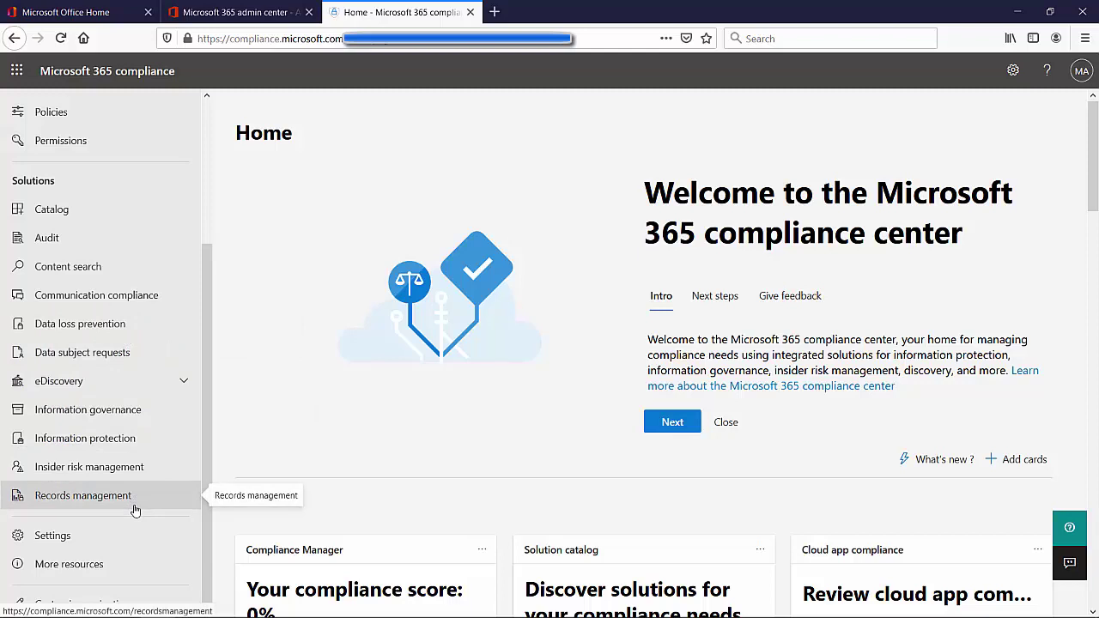
pyautogui.click(125, 334)
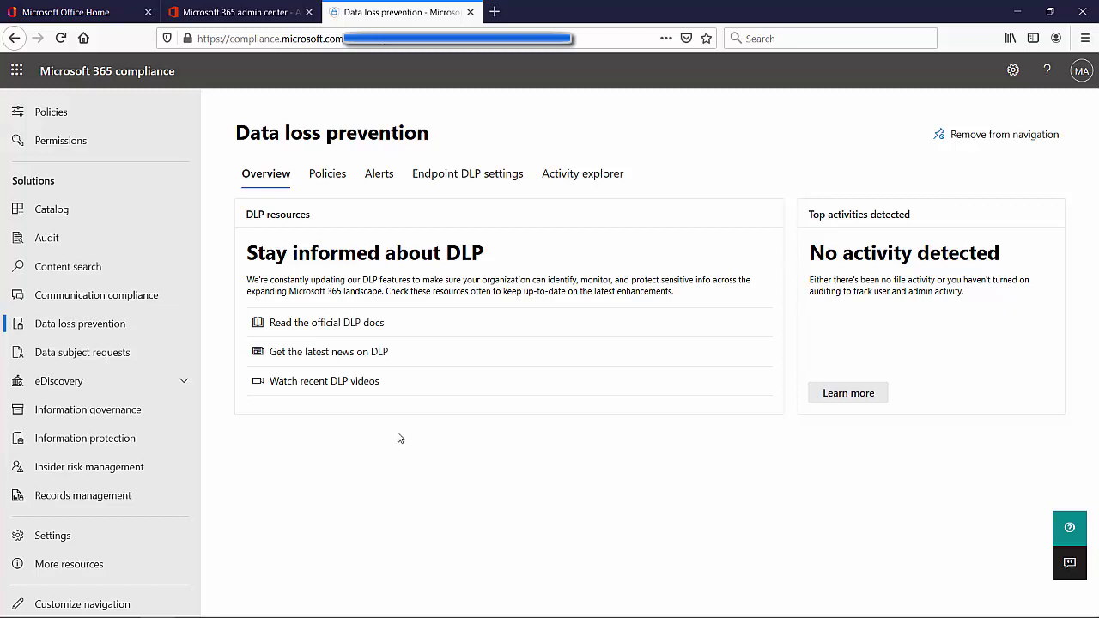
pyautogui.click(327, 176)
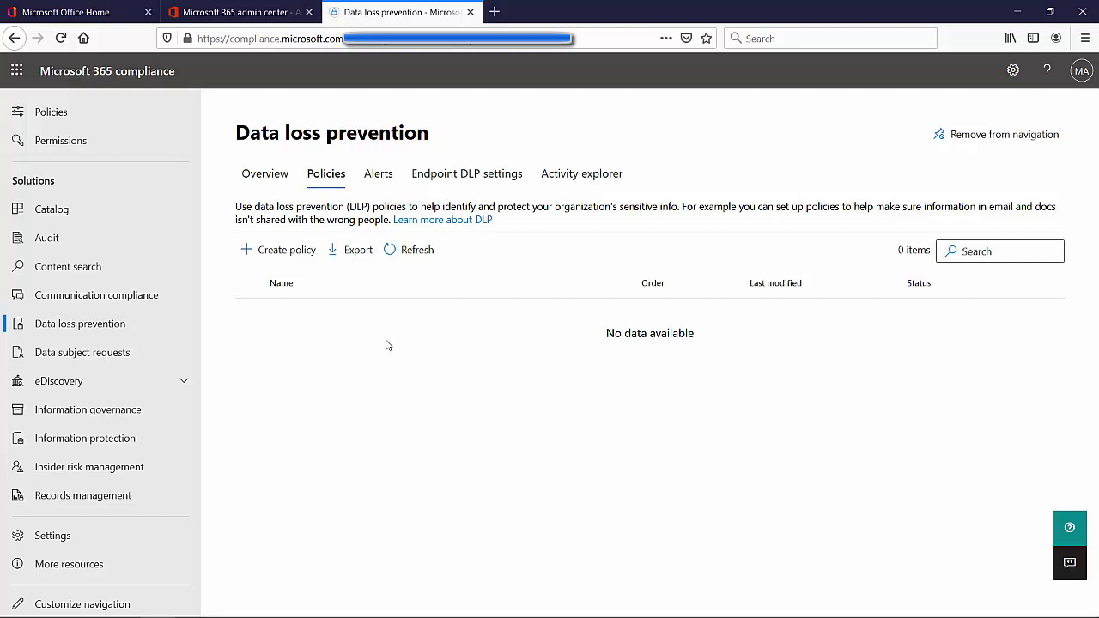
# Step: Start a new DLP policy based on the Custom policy template from the Custom category
pyautogui.click(257, 249)
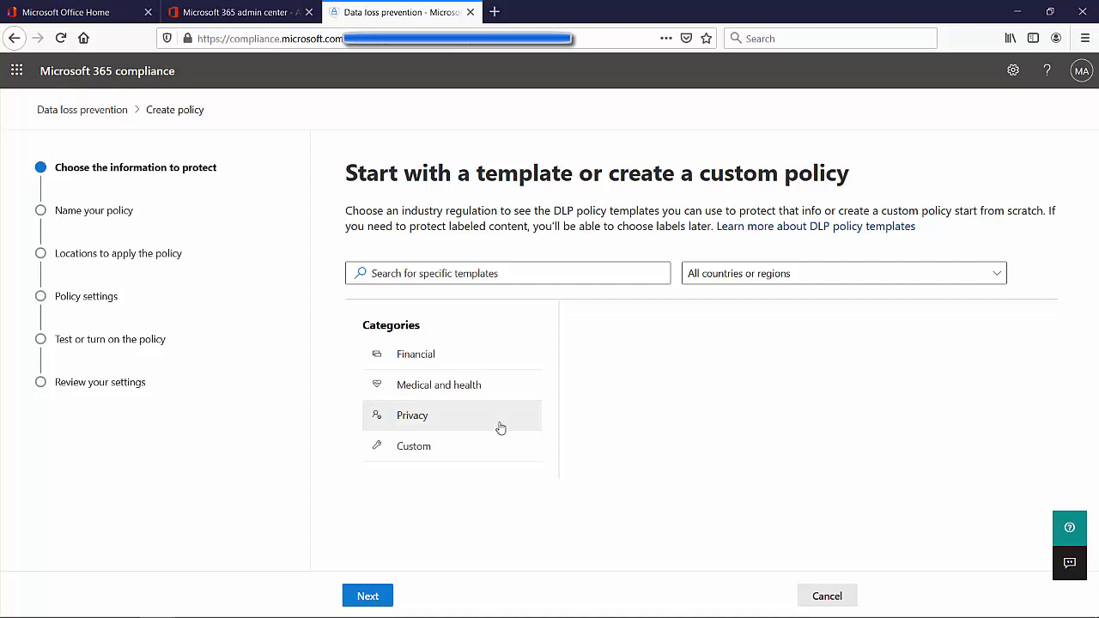
pyautogui.click(414, 450)
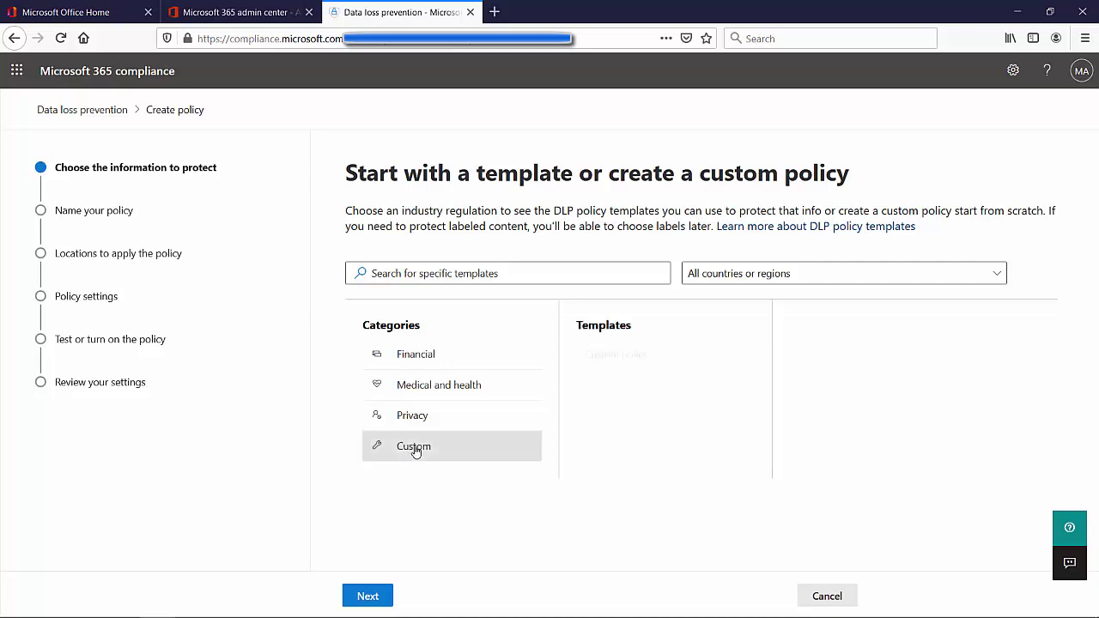
pyautogui.click(616, 355)
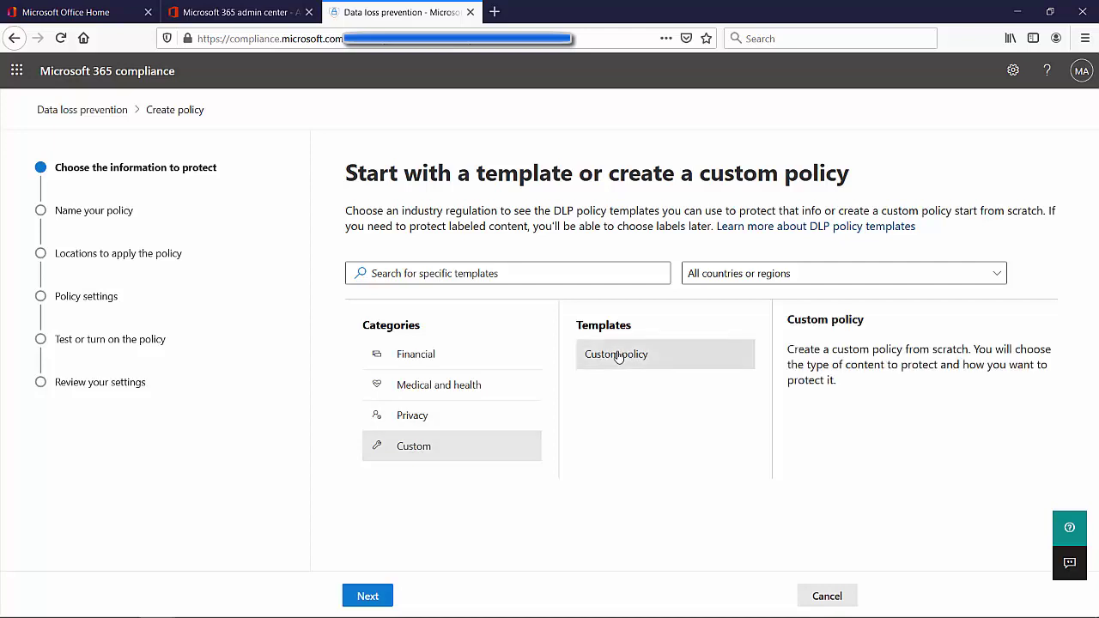
pyautogui.click(369, 596)
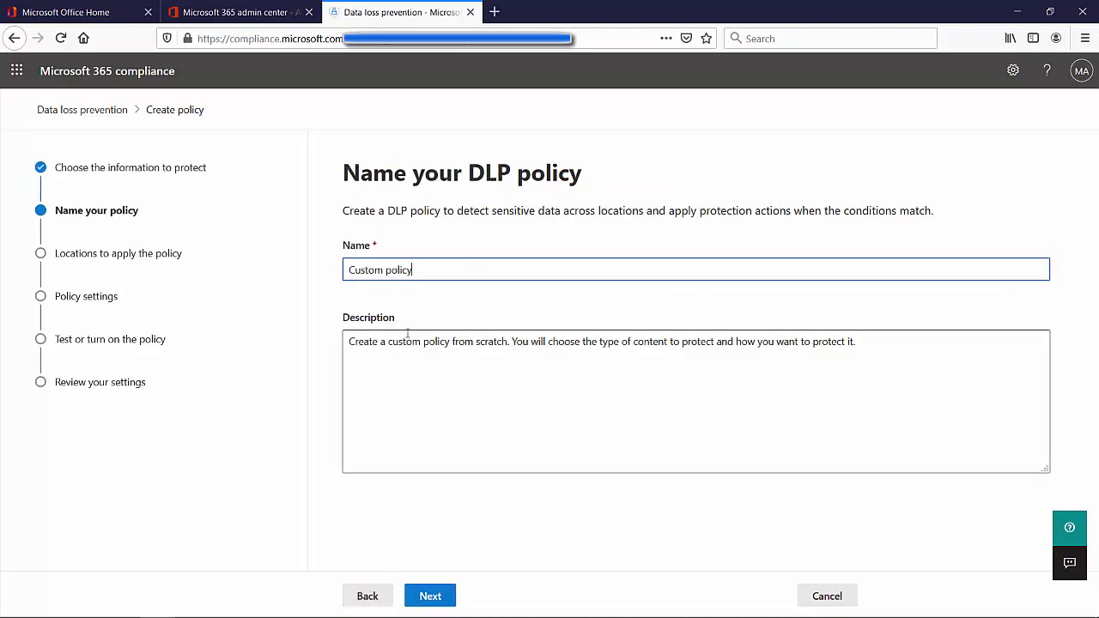
# Step: Name the policy "Credit Card Numbers being shared outside the company" and describe it as "Prevent people from sharing credit card numbers outside the company"
pyautogui.moveTo(437, 268); pyautogui.dragTo(346, 270)
pyautogui.write('Credit Card Numbers')
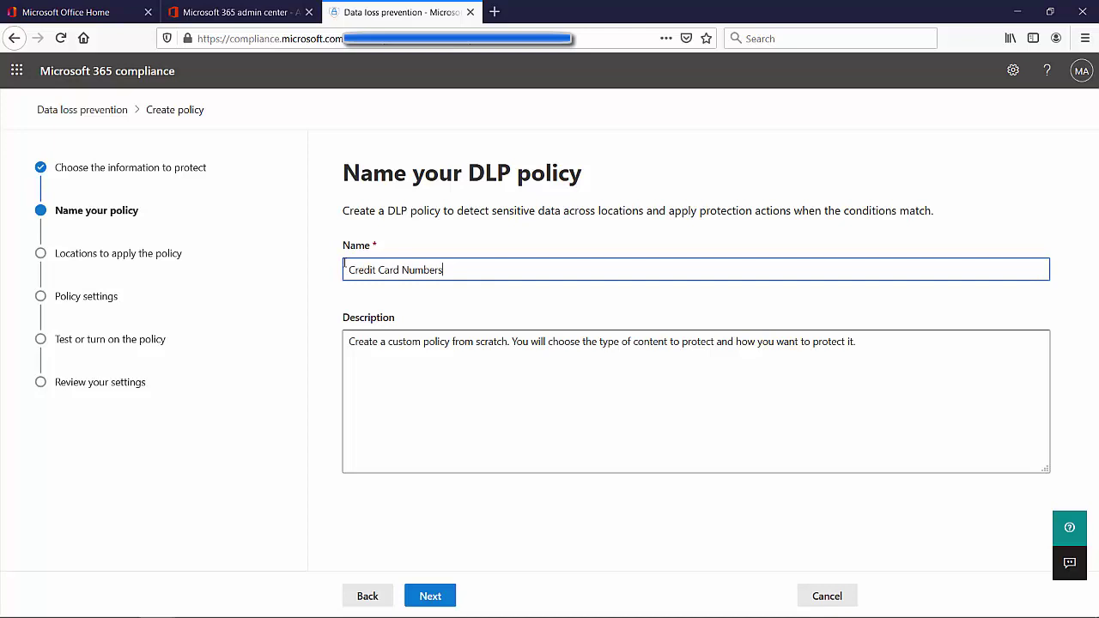
pyautogui.write(' being shared outside the company')
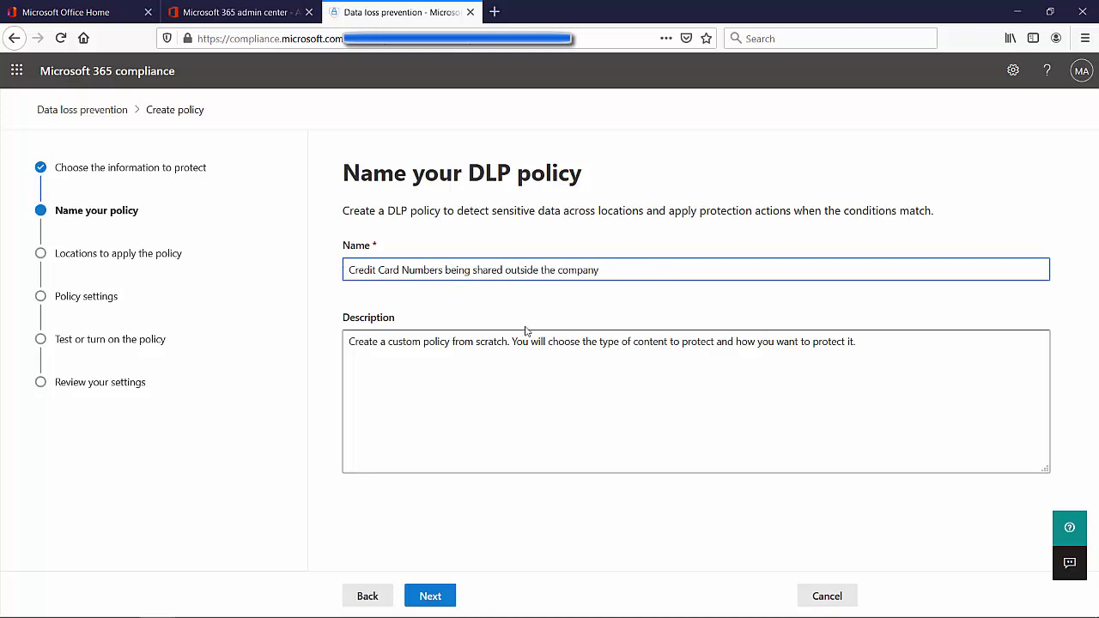
pyautogui.click(867, 340)
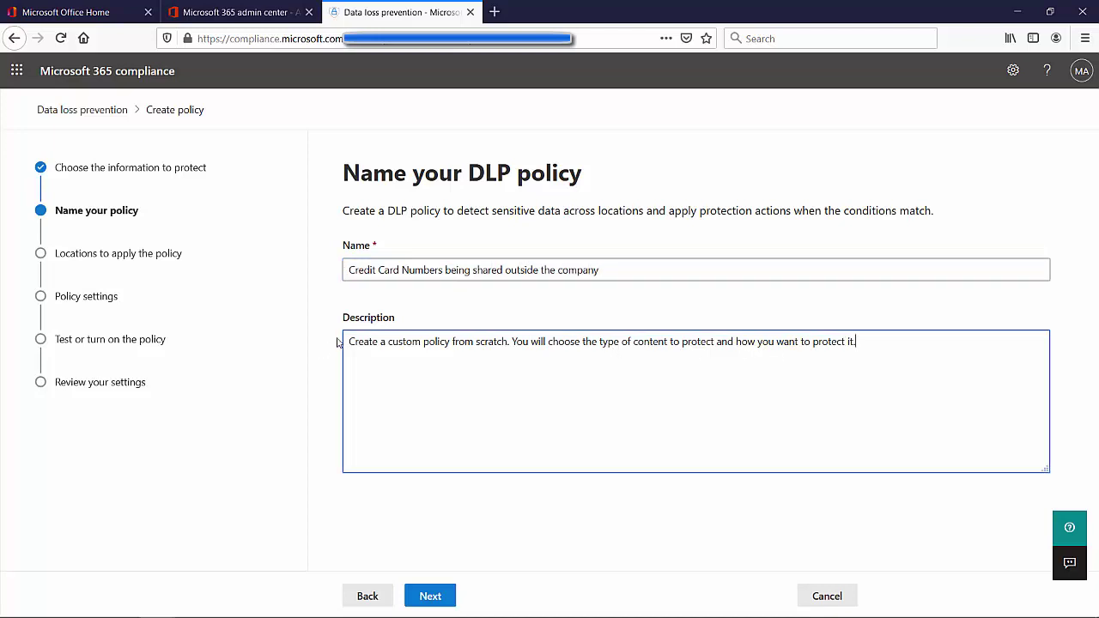
pyautogui.moveTo(349, 341); pyautogui.dragTo(920, 341)
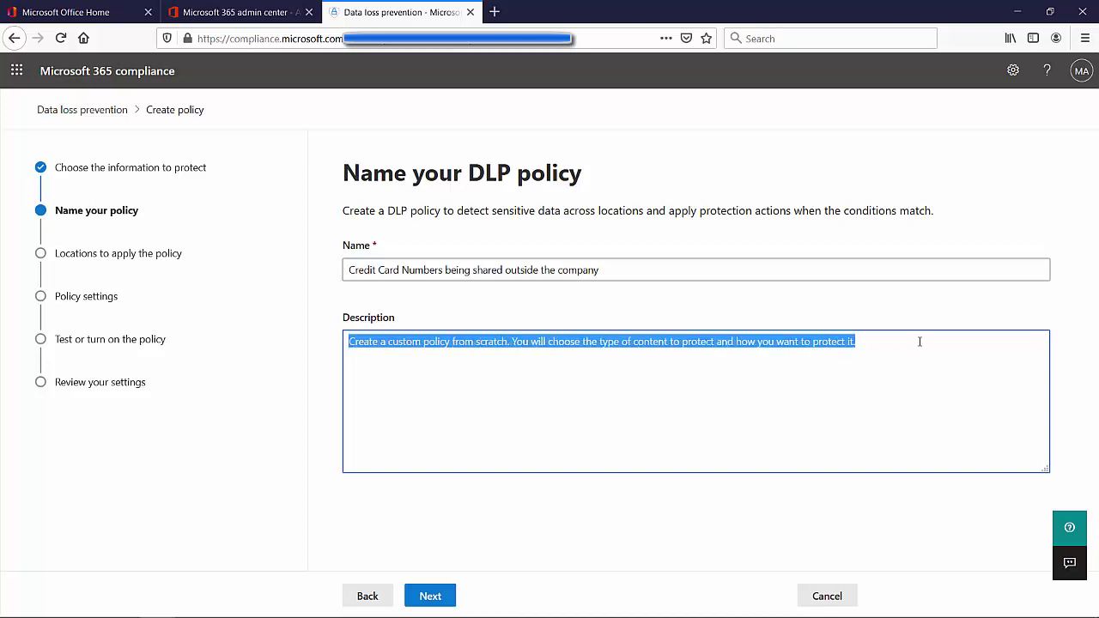
pyautogui.write('Prevent people from sharing credit card numbers outside the company')
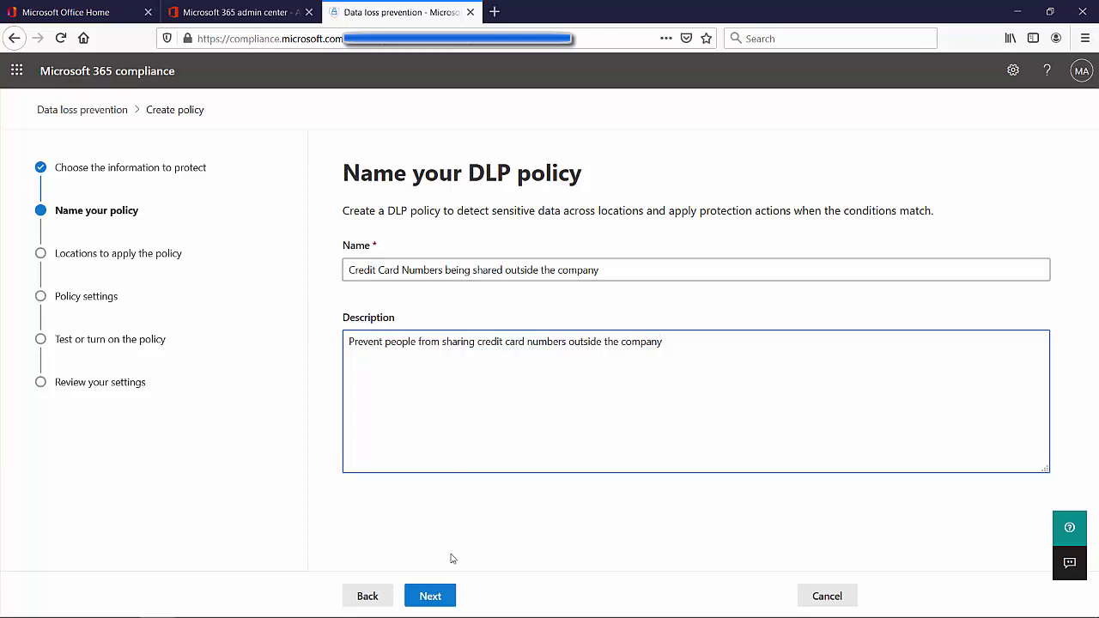
pyautogui.click(432, 596)
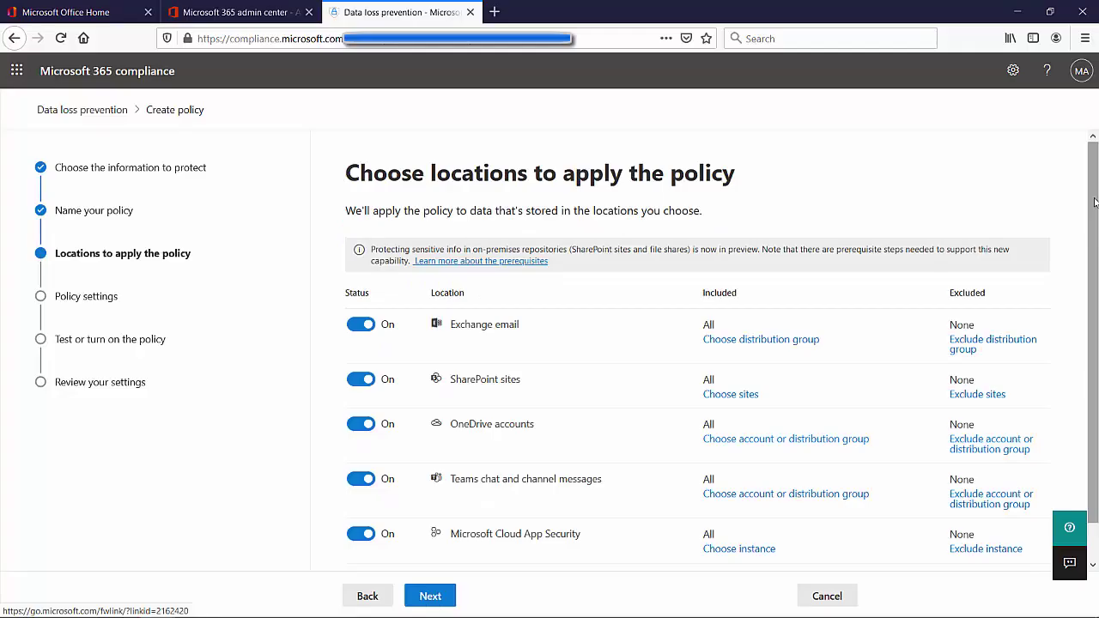
# Step: Apply the policy only to Teams chat and channel messages by turning off all other locations, and proceed to the policy settings
pyautogui.moveTo(1095, 202); pyautogui.dragTo(1098, 245)
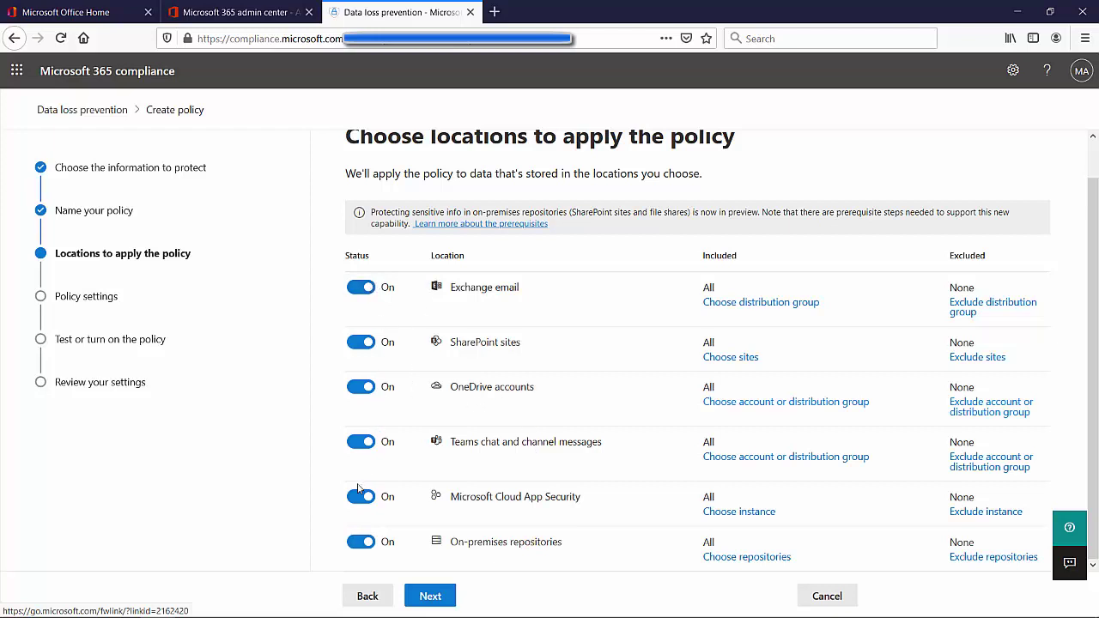
pyautogui.click(359, 388)
pyautogui.click(362, 350)
pyautogui.click(361, 297)
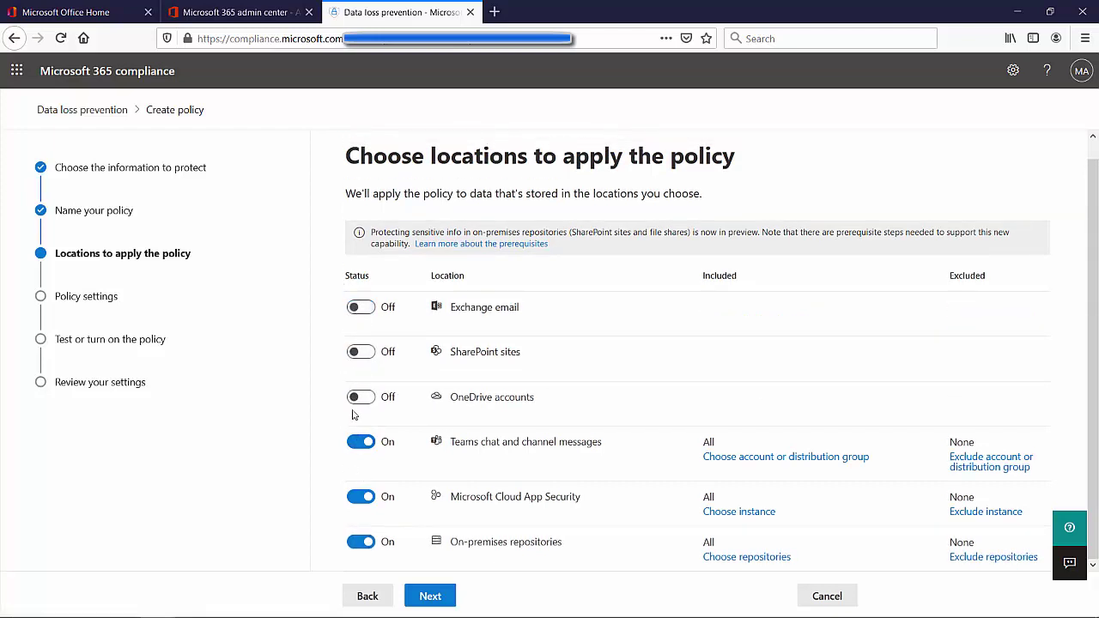
pyautogui.click(359, 496)
pyautogui.click(359, 541)
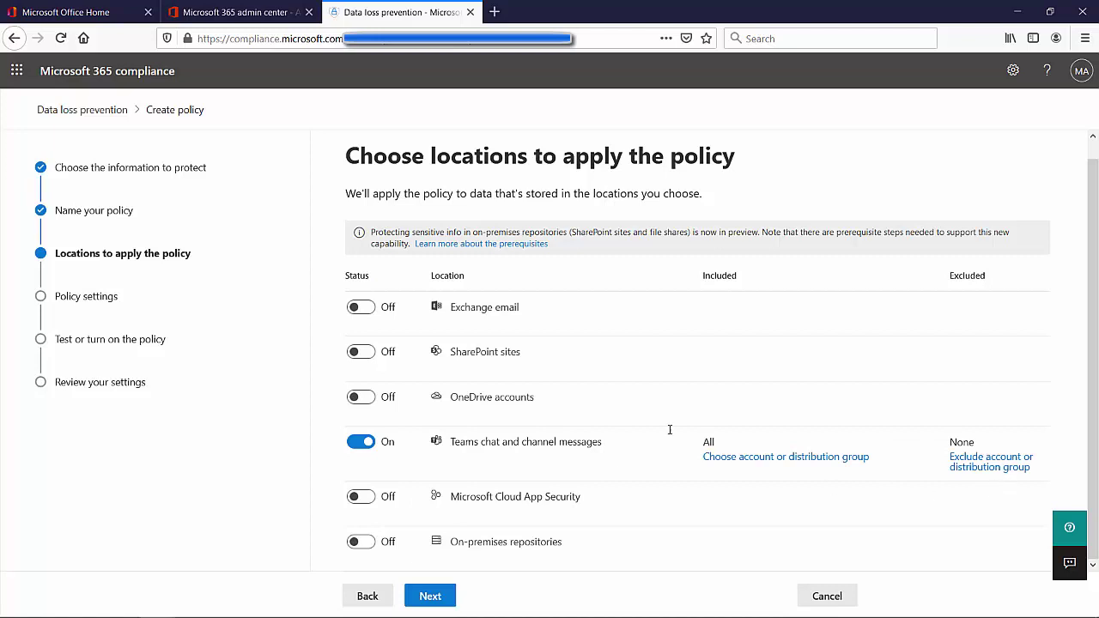
pyautogui.click(430, 596)
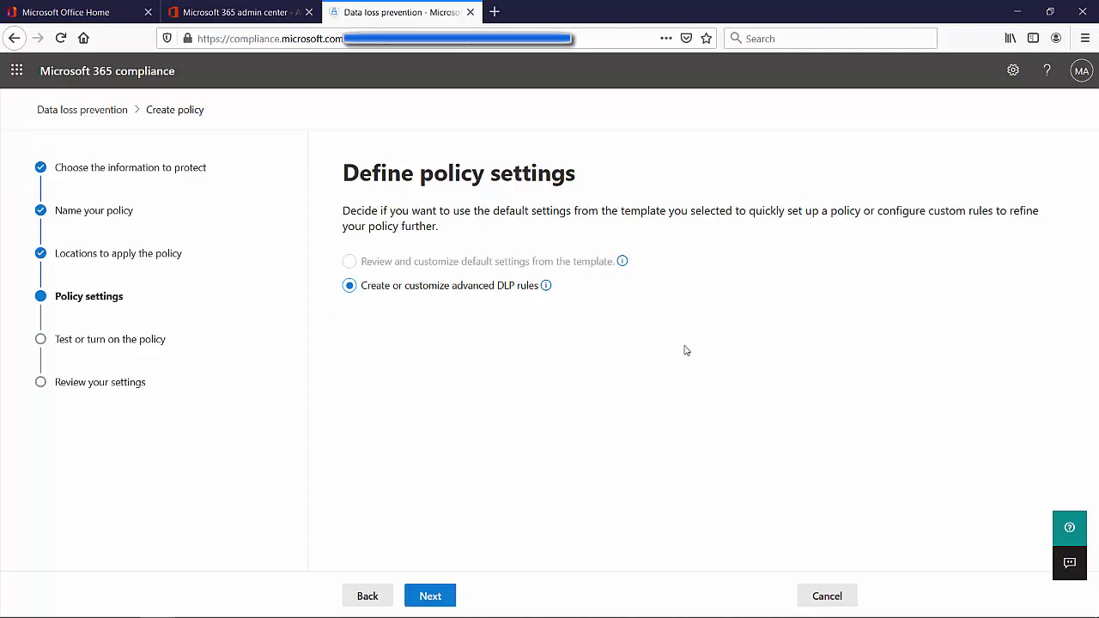
# Step: Create an advanced DLP rule with "Credit Card Numbers being shared outside the company" as both its name and description
pyautogui.click(433, 601)
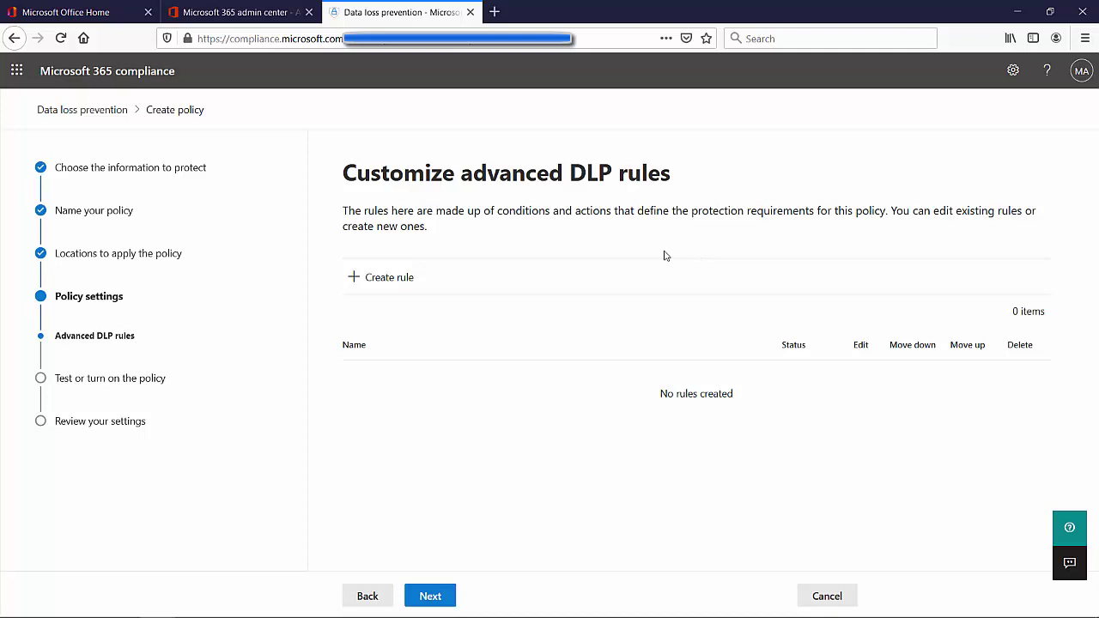
pyautogui.click(373, 279)
pyautogui.click(405, 192)
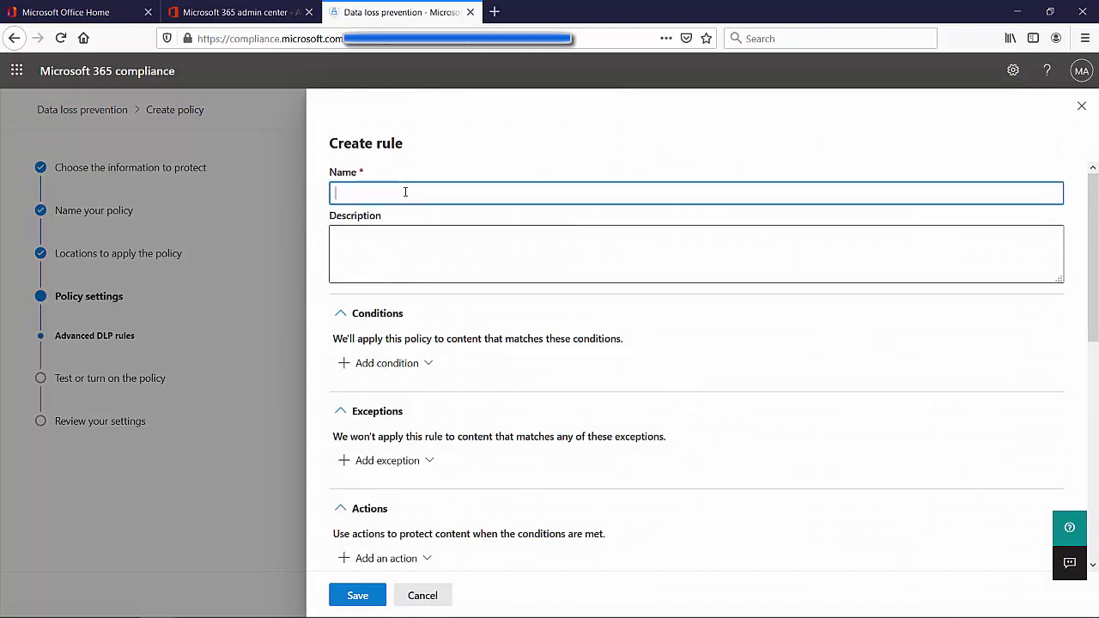
pyautogui.write('Credit Card Numbers being shared outside the company')
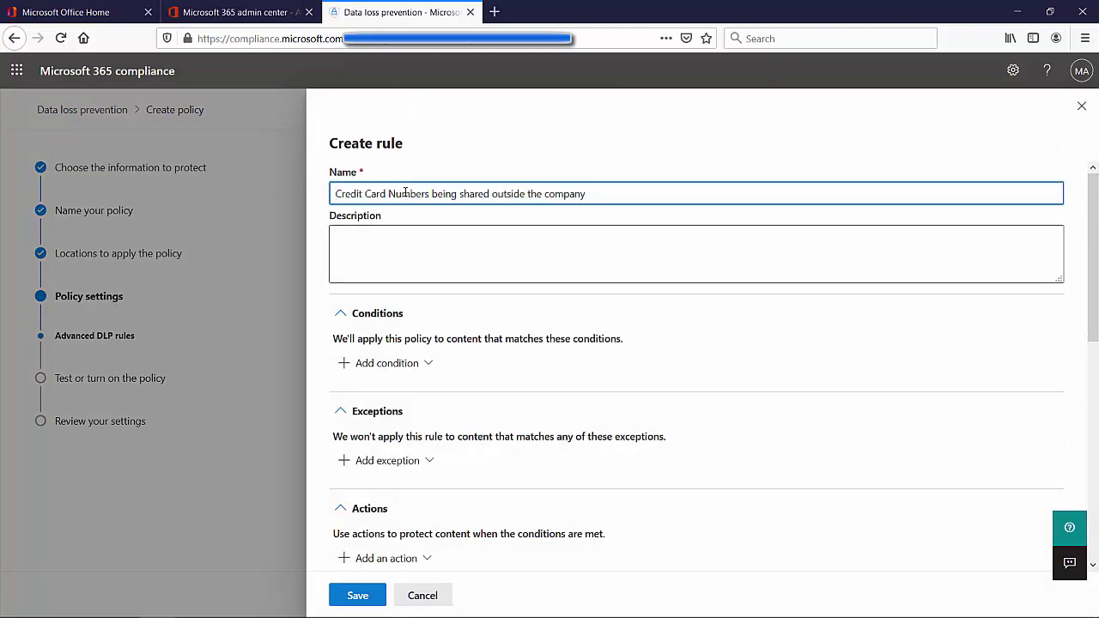
pyautogui.click(742, 271)
pyautogui.write('Credit Card Numbers being shared outside the company')
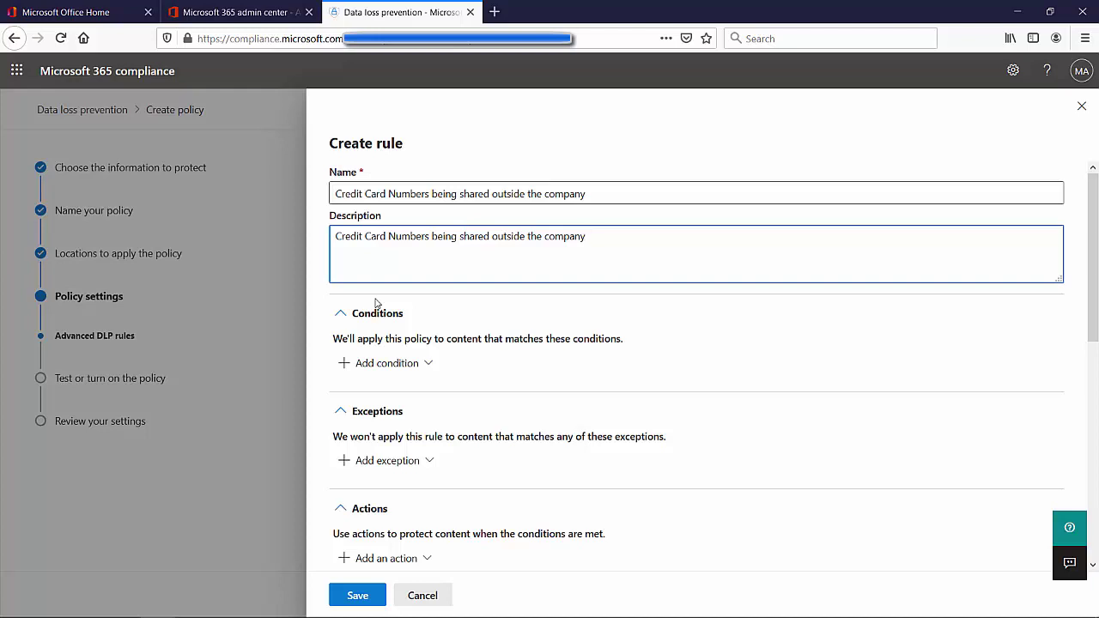
# Step: Add a "Content contains" condition to the rule with the Credit Card Number sensitive info type, keeping High confidence
pyautogui.click(387, 365)
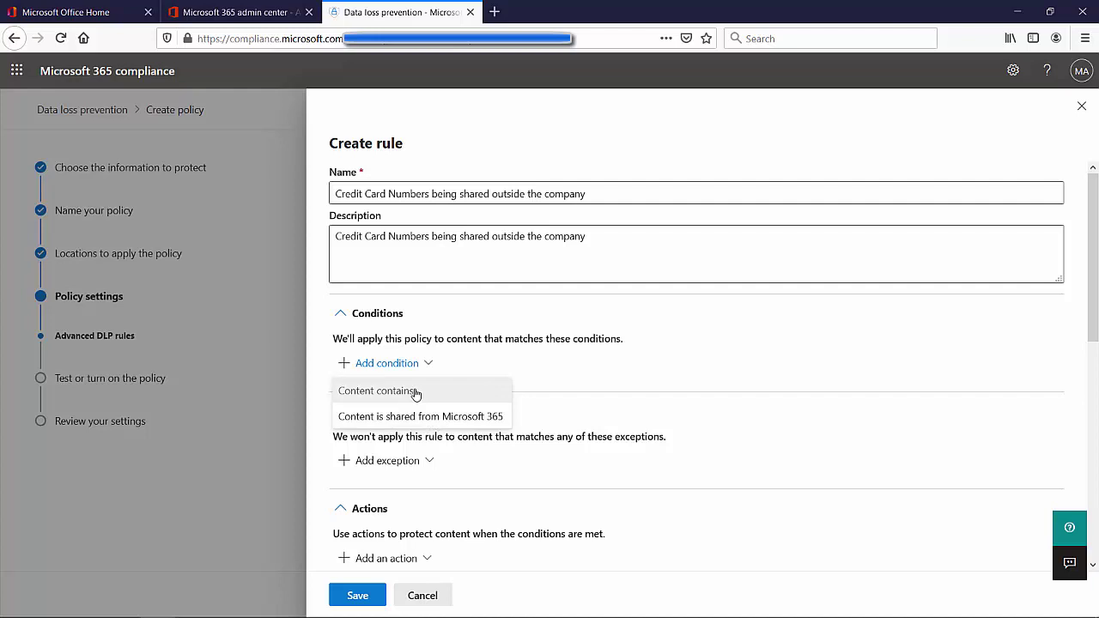
pyautogui.click(415, 392)
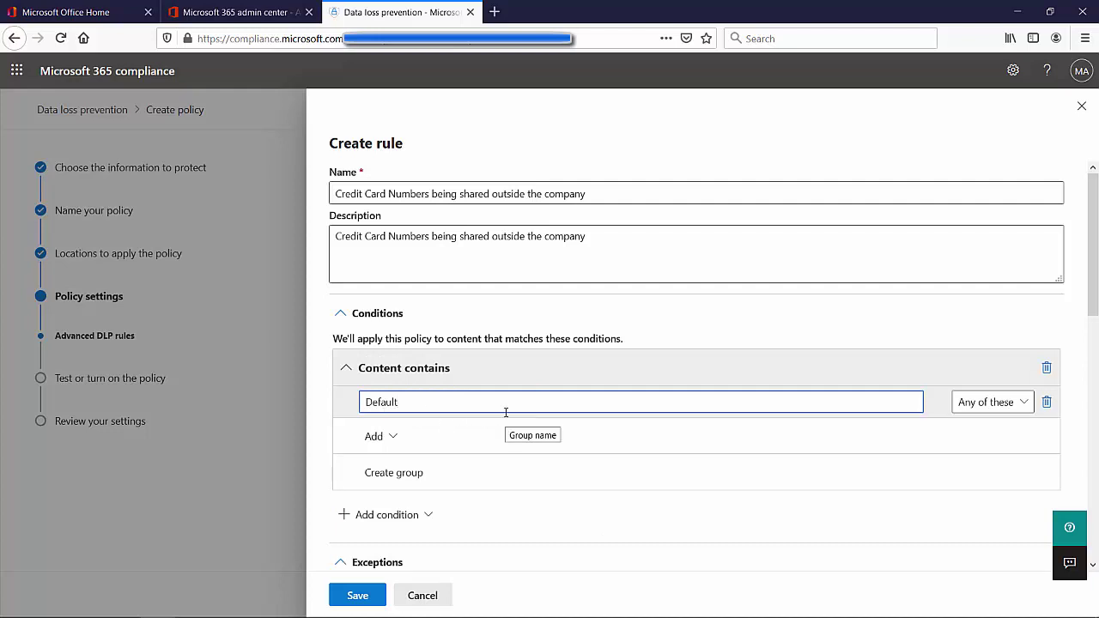
pyautogui.click(383, 436)
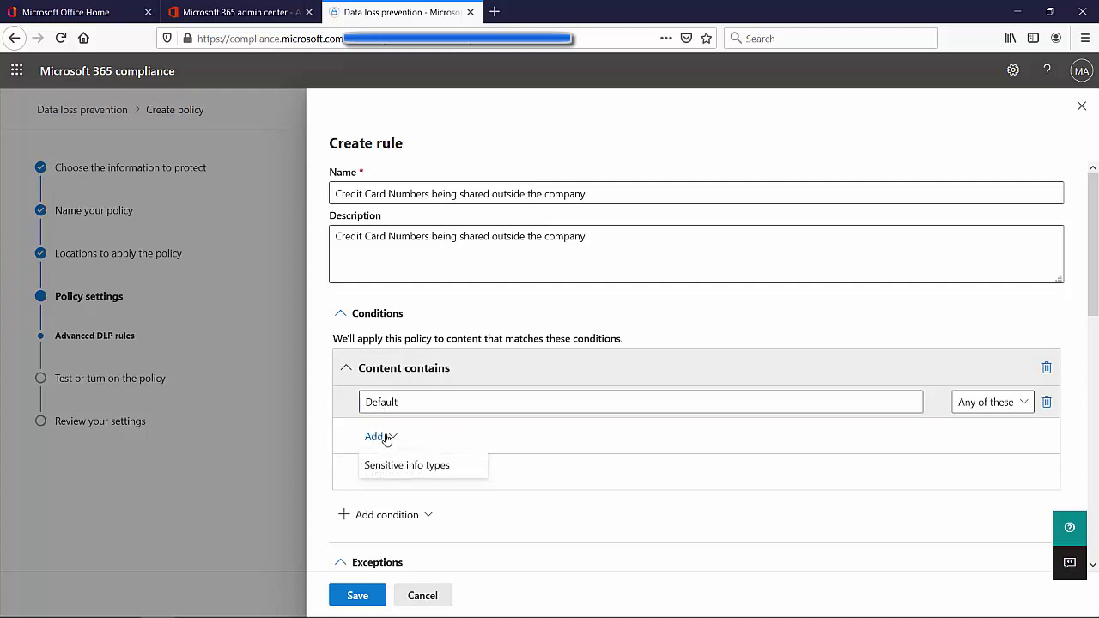
pyautogui.click(426, 477)
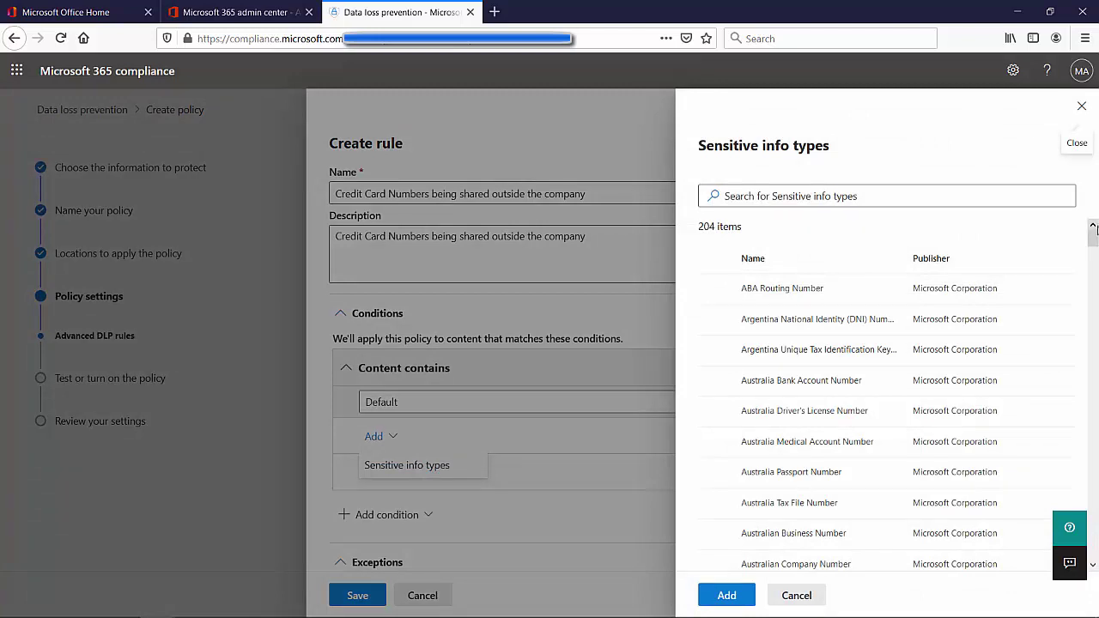
pyautogui.moveTo(1093, 239); pyautogui.dragTo(1095, 299)
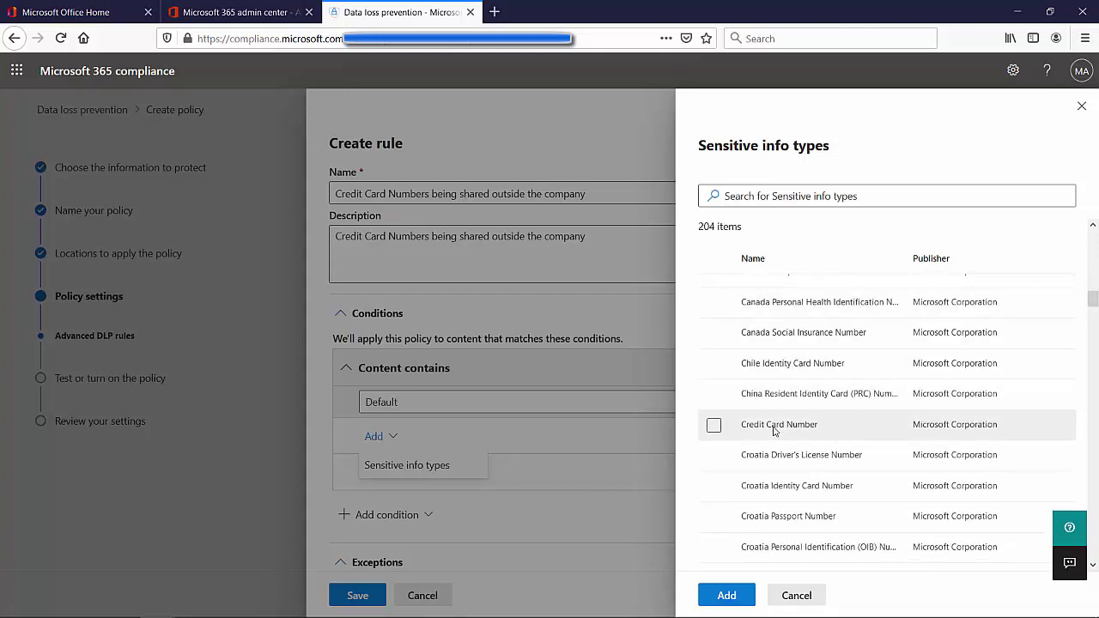
pyautogui.click(714, 426)
pyautogui.click(714, 426)
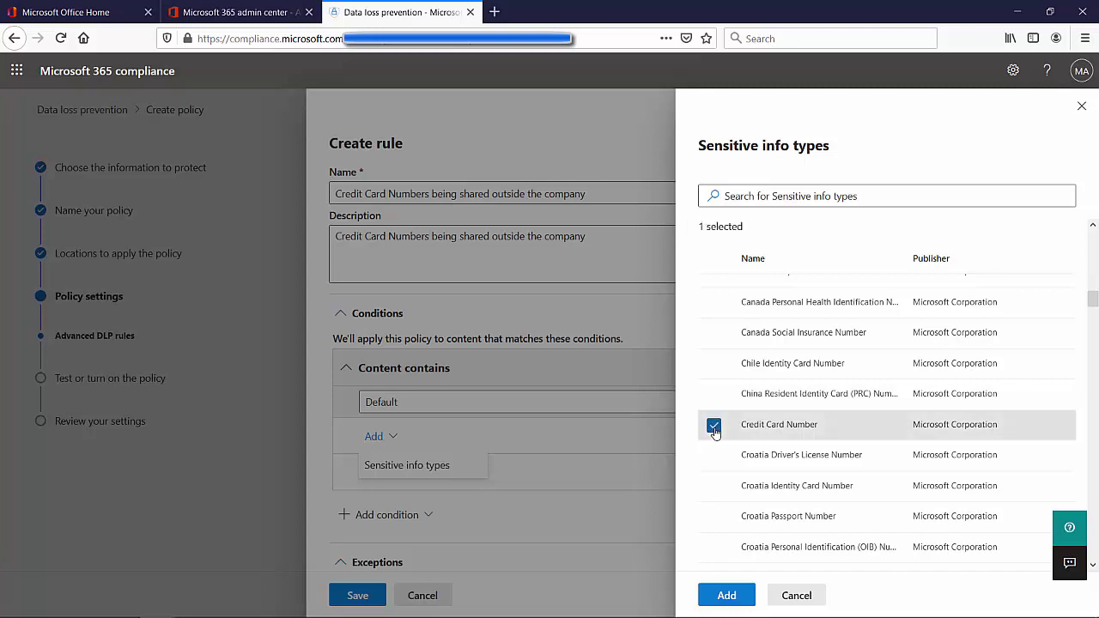
pyautogui.click(727, 596)
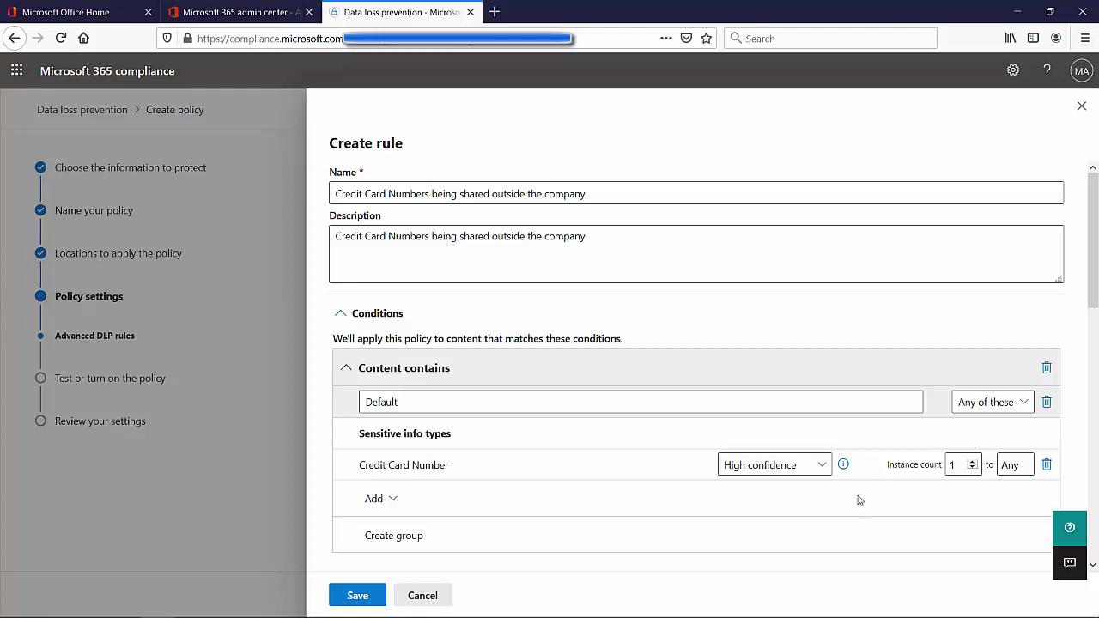
pyautogui.click(826, 470)
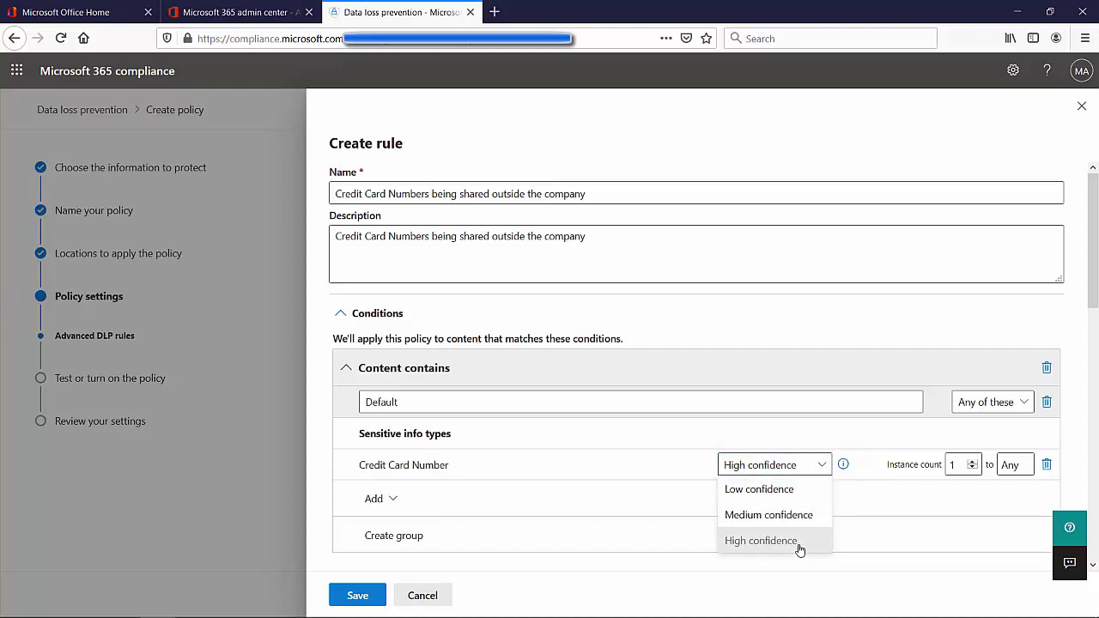
pyautogui.click(871, 515)
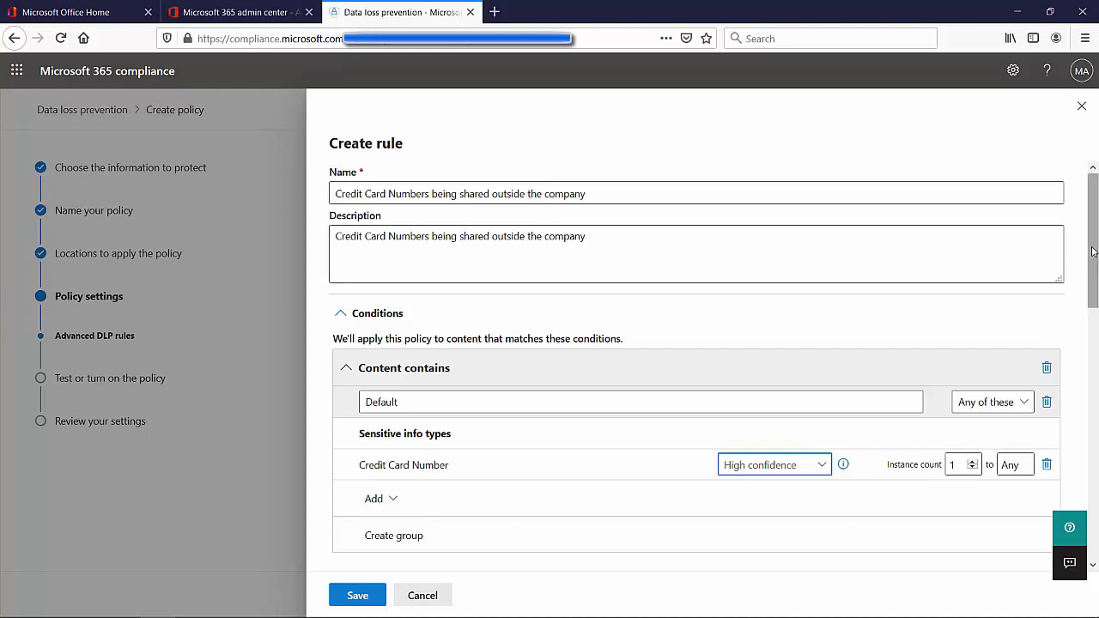
# Step: Add and enable the rule action "Restrict access or encrypt the content in Microsoft 365 locations"
pyautogui.moveTo(1094, 251); pyautogui.dragTo(1089, 373)
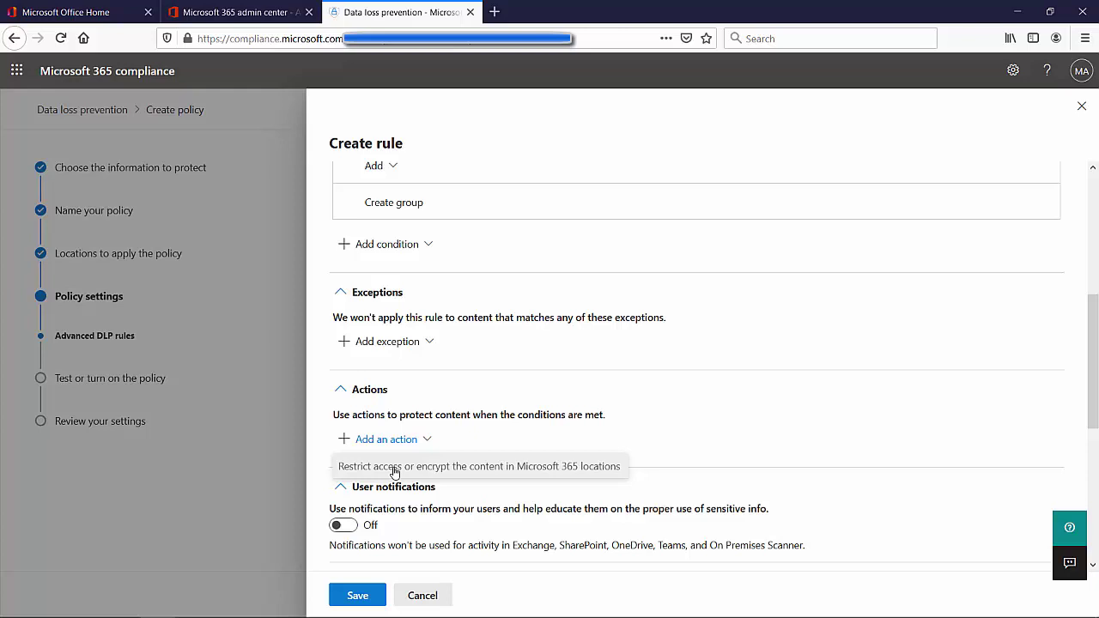
pyautogui.click(395, 471)
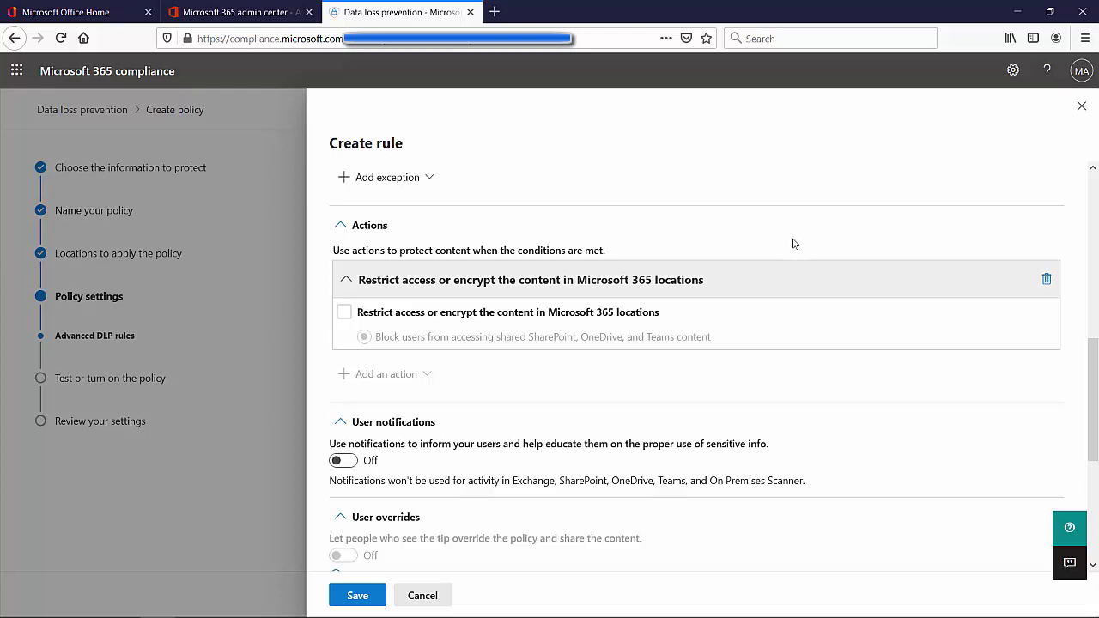
pyautogui.click(348, 314)
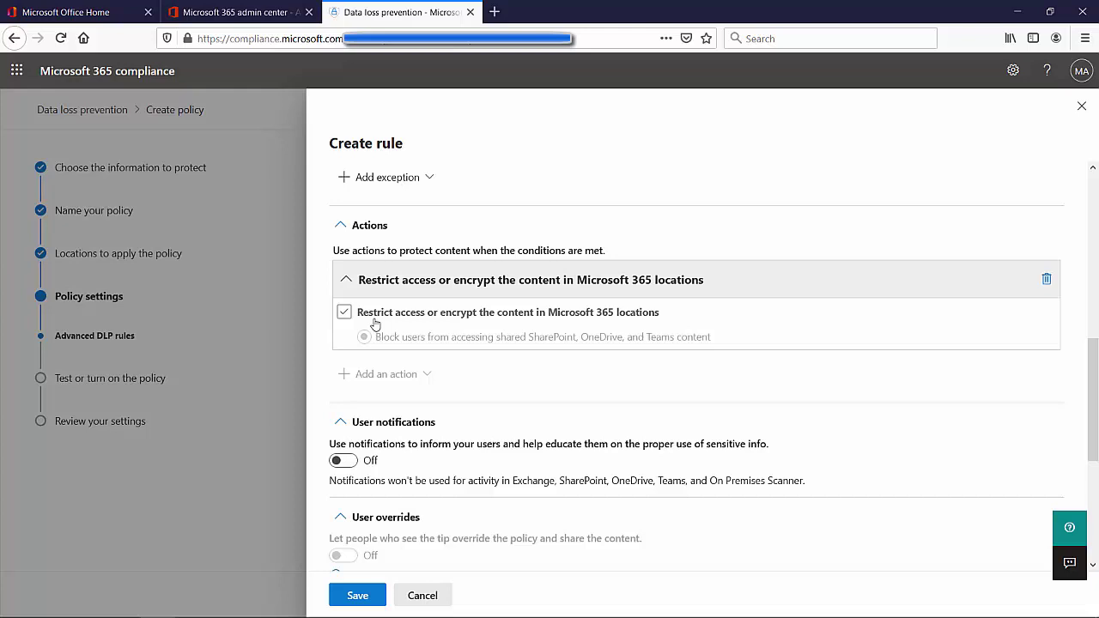
# Step: Enable the content restriction with the option to block everyone, and turn on user notifications for the rule
pyautogui.click(373, 323)
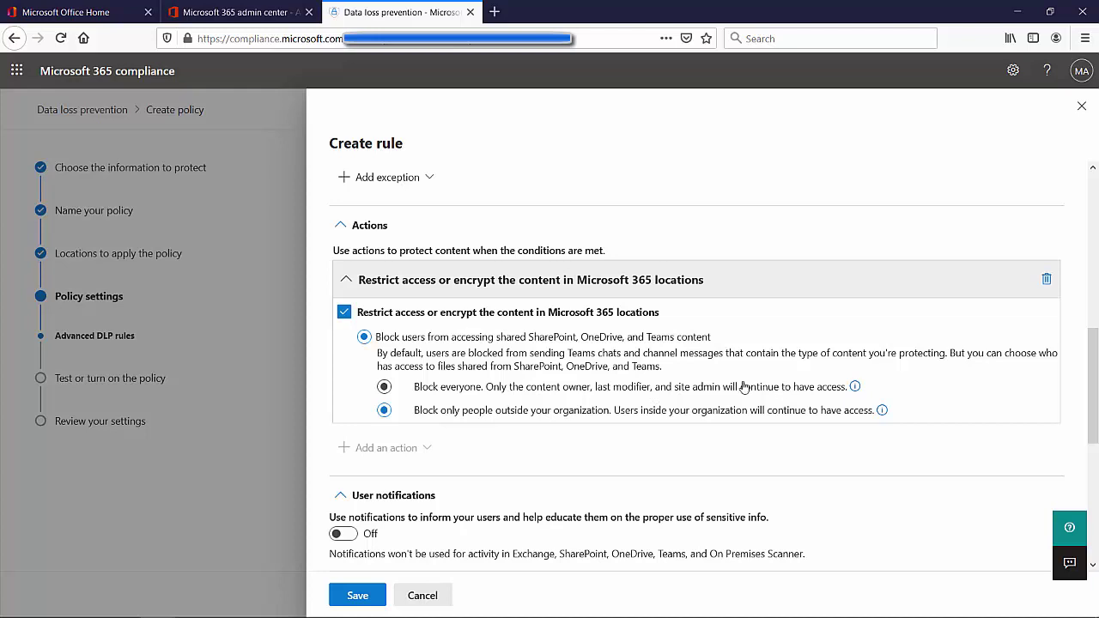
pyautogui.click(447, 390)
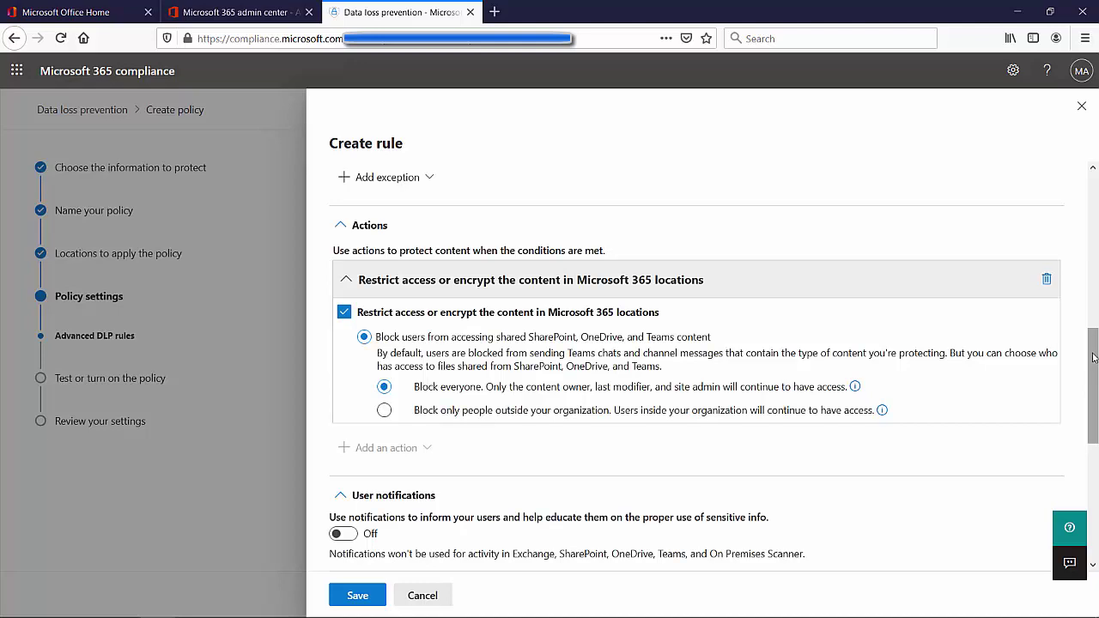
pyautogui.moveTo(1094, 357); pyautogui.dragTo(1096, 425)
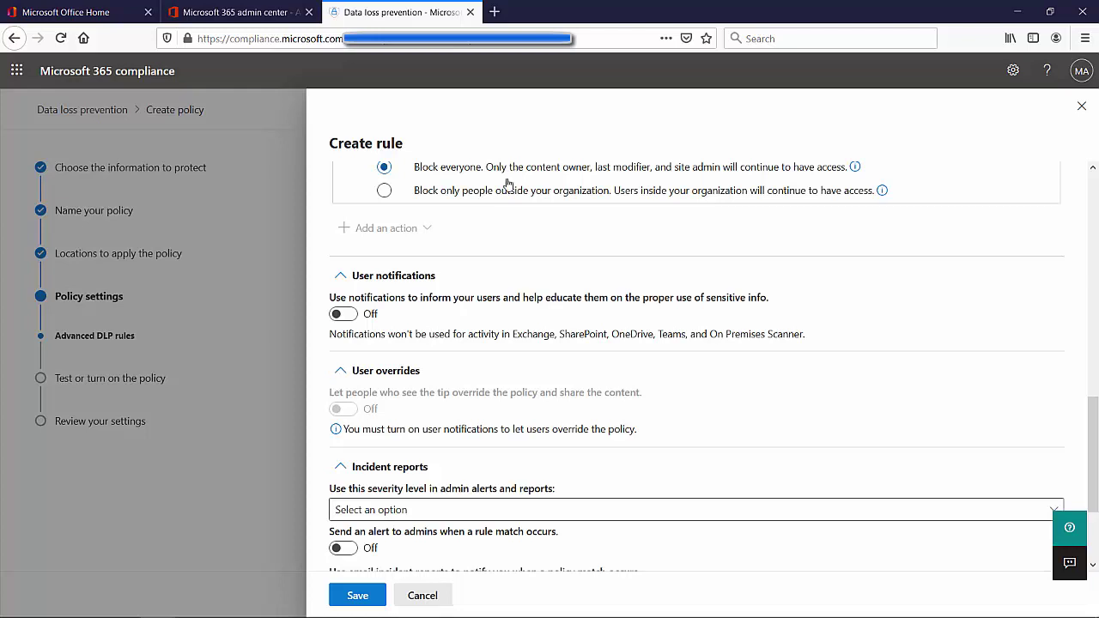
pyautogui.click(343, 314)
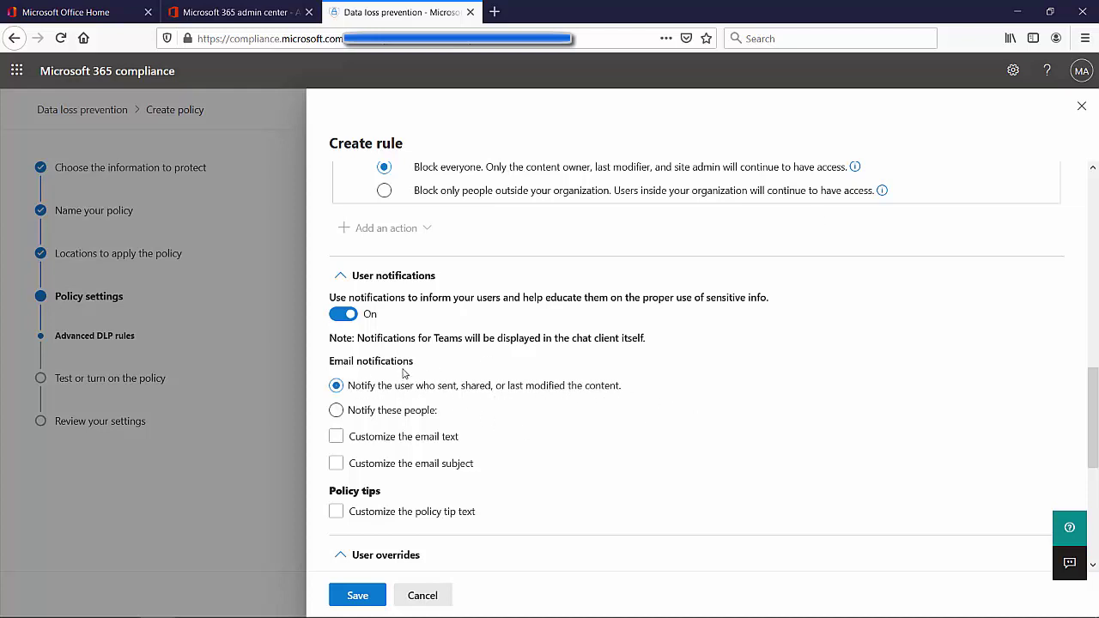
# Step: Customize the policy tip with the text "Credit Card Numbers are not allowed be shared!"
pyautogui.scroll(-2, 404, 372)
pyautogui.click(336, 433)
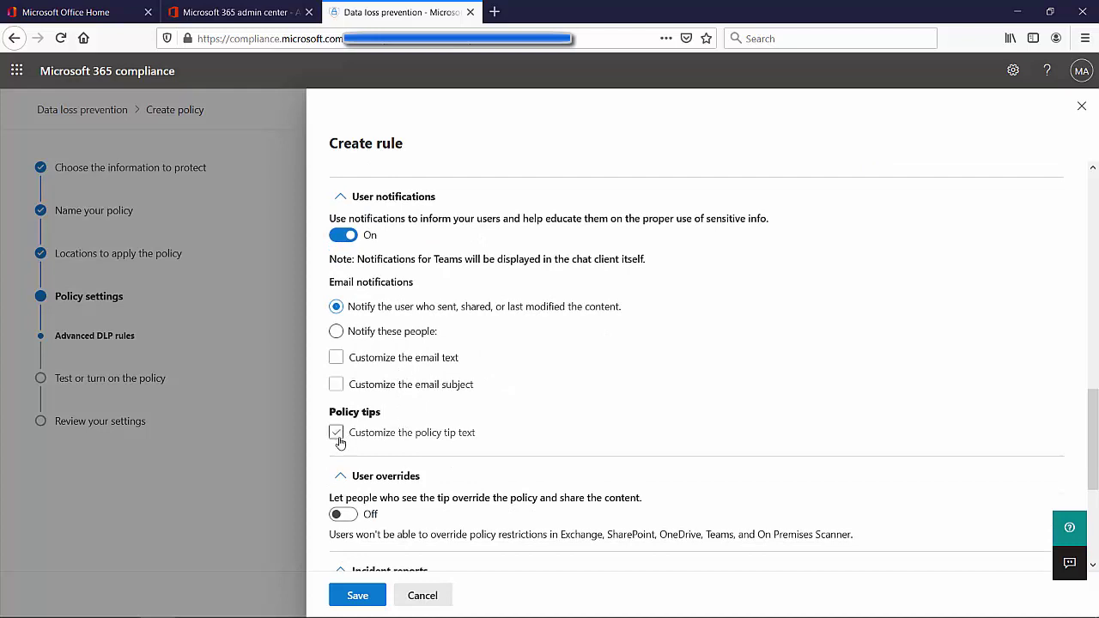
pyautogui.click(336, 433)
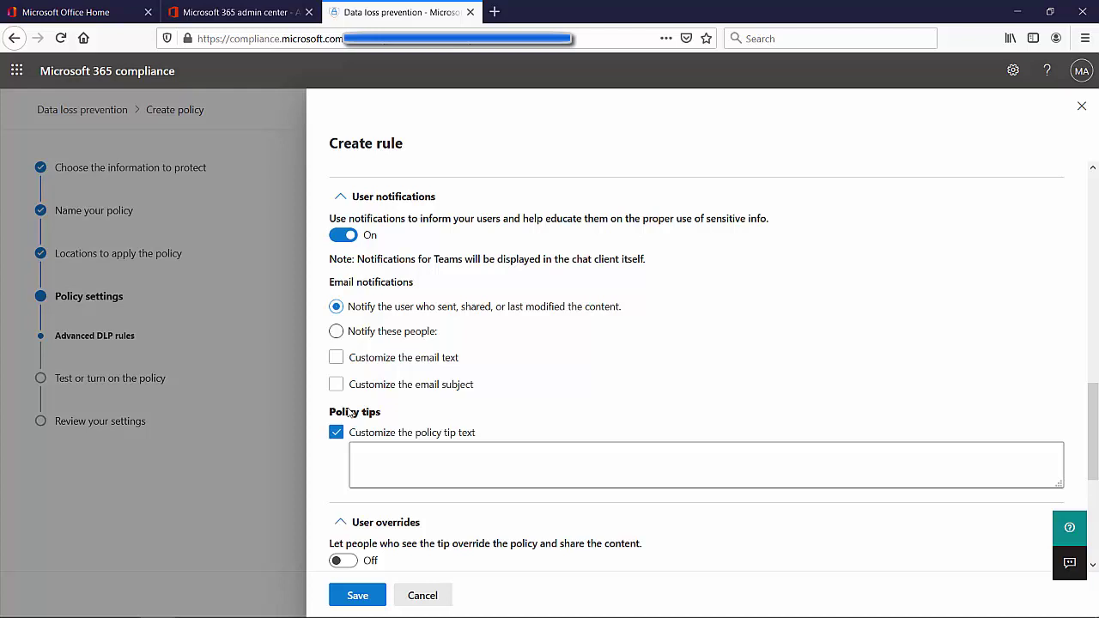
pyautogui.click(436, 465)
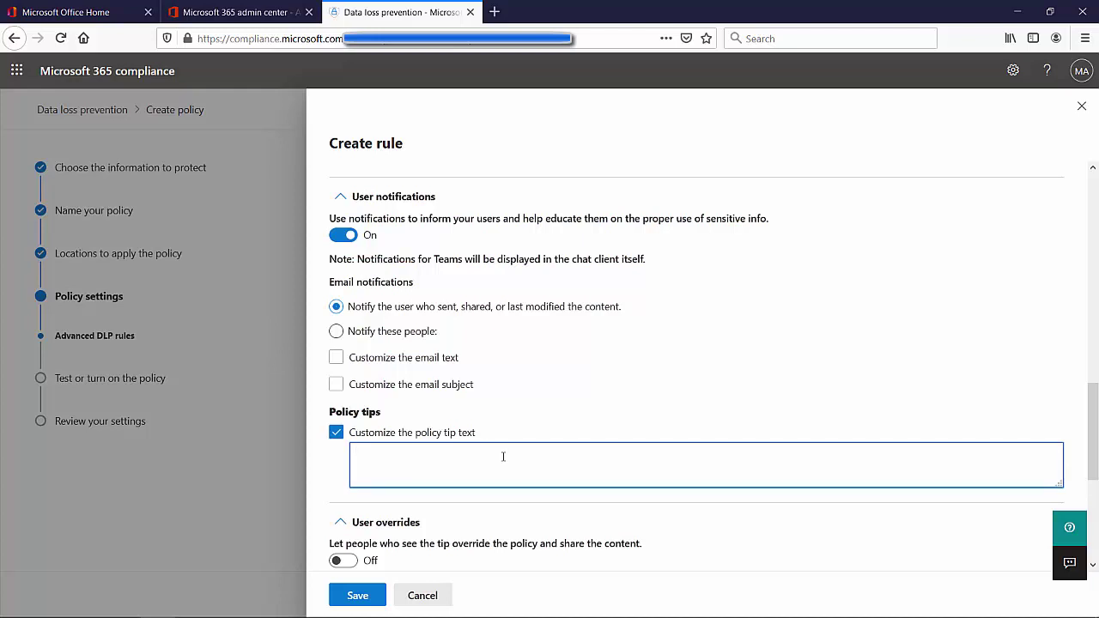
pyautogui.write('Credit Card Numbers are not al')
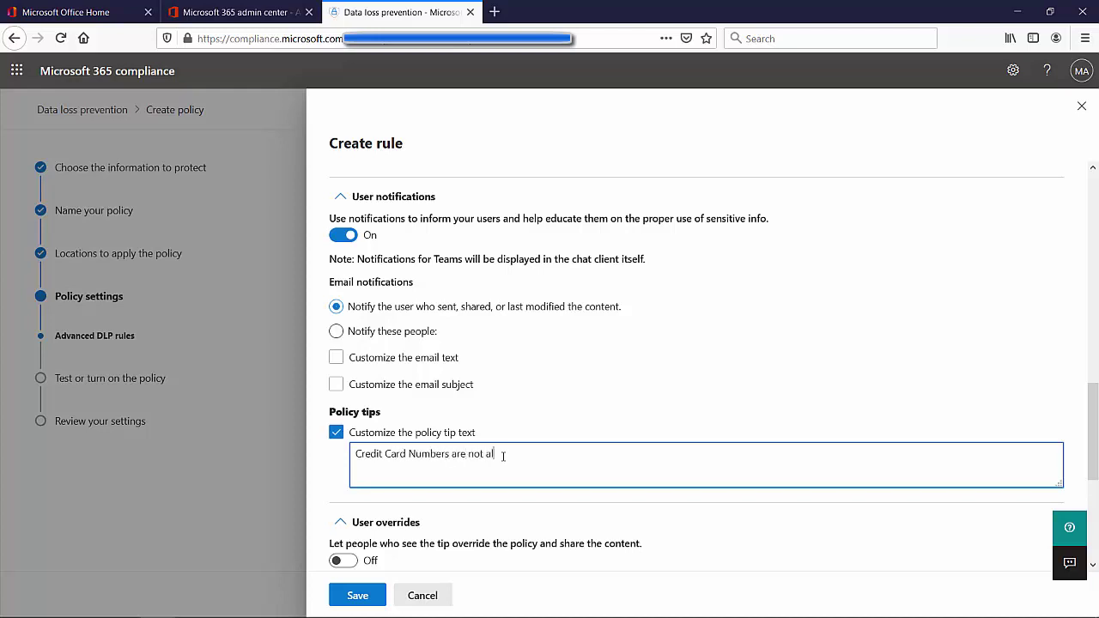
pyautogui.write('lowed be shared outside the comp')
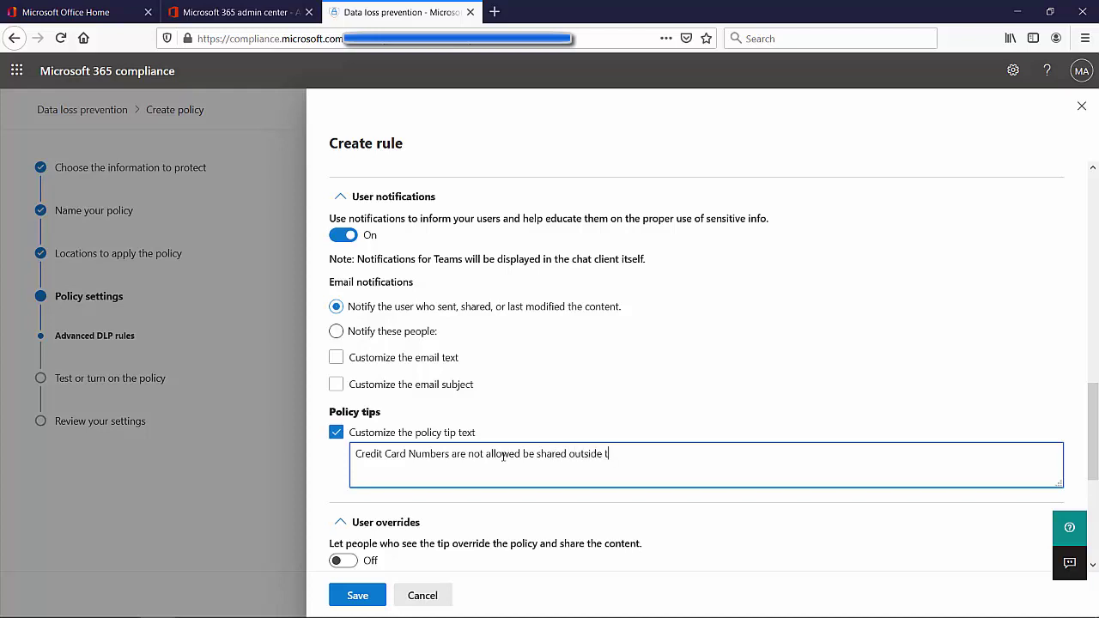
pyautogui.press('BackSpace')
pyautogui.press('BackSpace')
pyautogui.press('BackSpace')
pyautogui.press('BackSpace')
pyautogui.press('BackSpace')
pyautogui.press('BackSpace')
pyautogui.press('BackSpace')
pyautogui.press('BackSpace')
pyautogui.press('BackSpace')
pyautogui.press('BackSpace')
pyautogui.press('BackSpace')
pyautogui.press('BackSpace')
pyautogui.press('BackSpace')
pyautogui.press('BackSpace')
pyautogui.press('BackSpace')
pyautogui.press('BackSpace')
pyautogui.write('you WEENIE!')
pyautogui.press('BackSpace')
pyautogui.press('BackSpace')
pyautogui.press('BackSpace')
pyautogui.press('BackSpace')
pyautogui.press('BackSpace')
pyautogui.press('BackSpace')
pyautogui.press('BackSpace')
pyautogui.press('BackSpace')
pyautogui.press('BackSpace')
pyautogui.press('BackSpace')
pyautogui.press('BackSpace')
pyautogui.write('!')
# Step: Turn on admin alerts for rule matches and add a second person beside the administrator as an email alert recipient
pyautogui.scroll(-2, 581, 368)
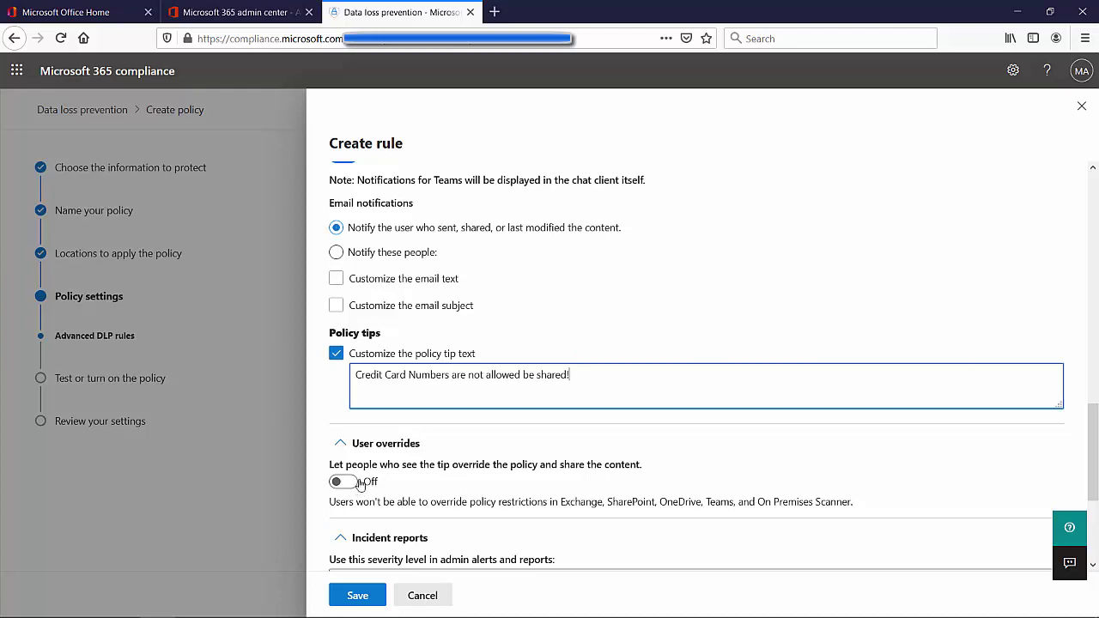
pyautogui.moveTo(1095, 430); pyautogui.dragTo(1094, 493)
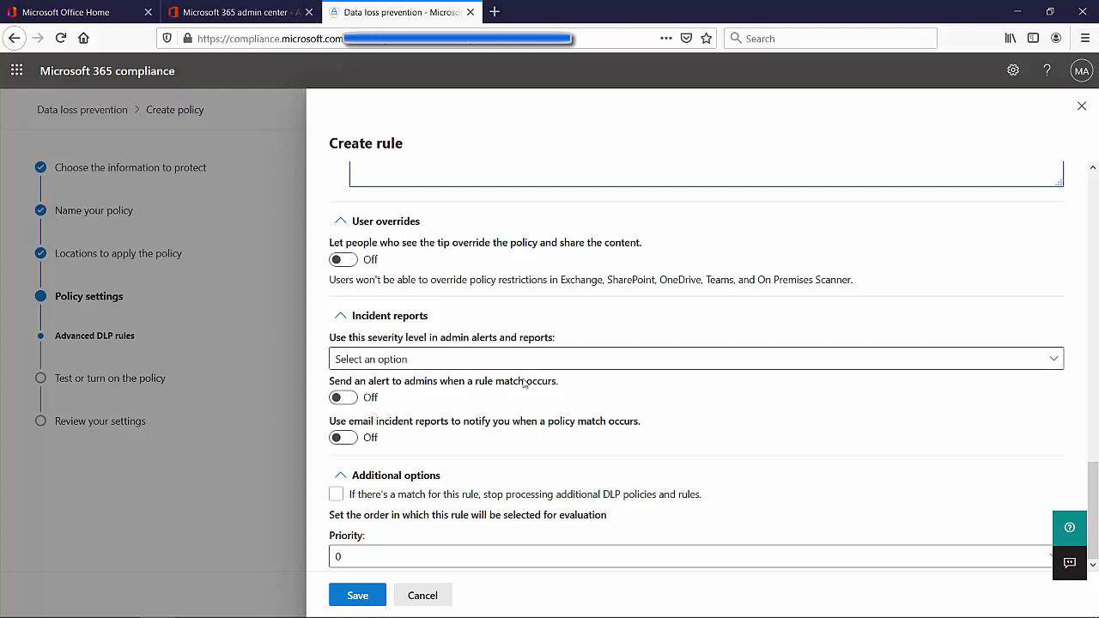
pyautogui.click(341, 402)
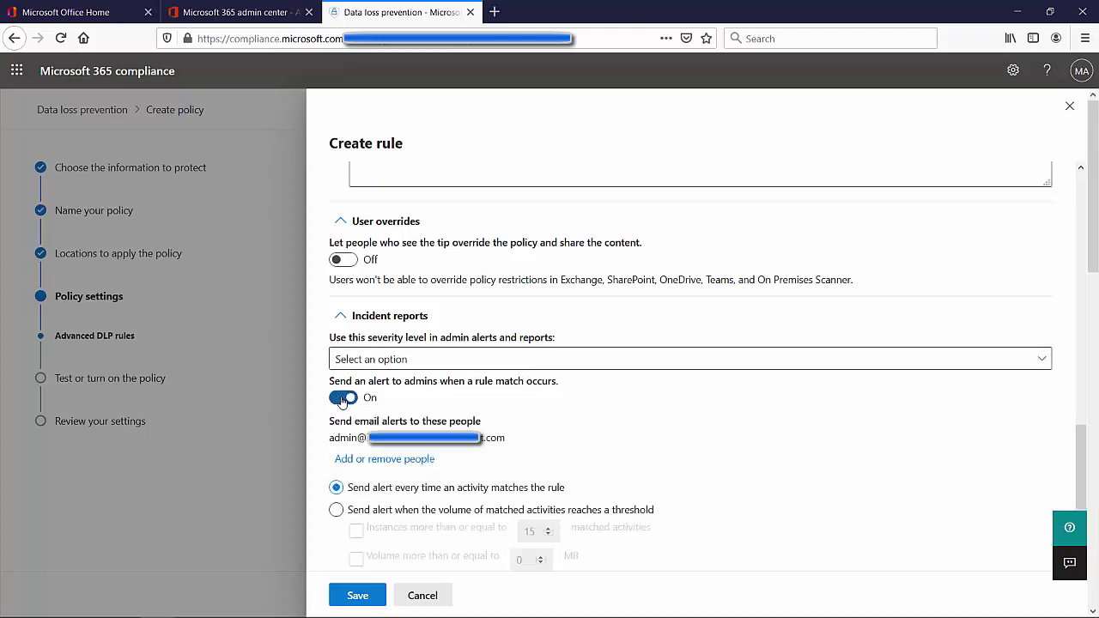
pyautogui.scroll(-3, 516, 388)
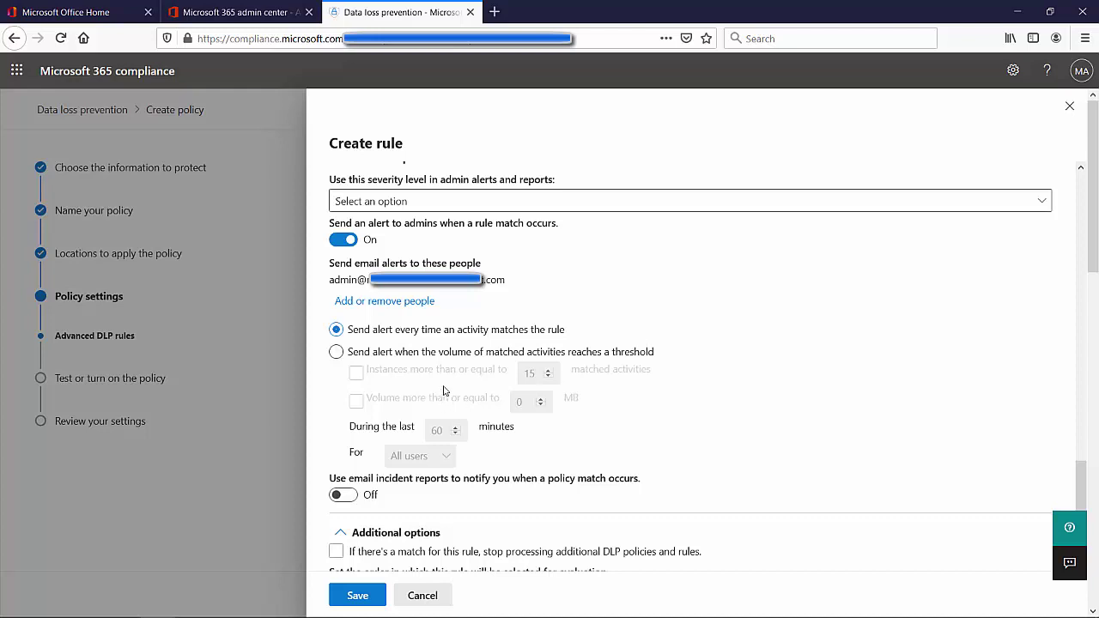
pyautogui.click(381, 308)
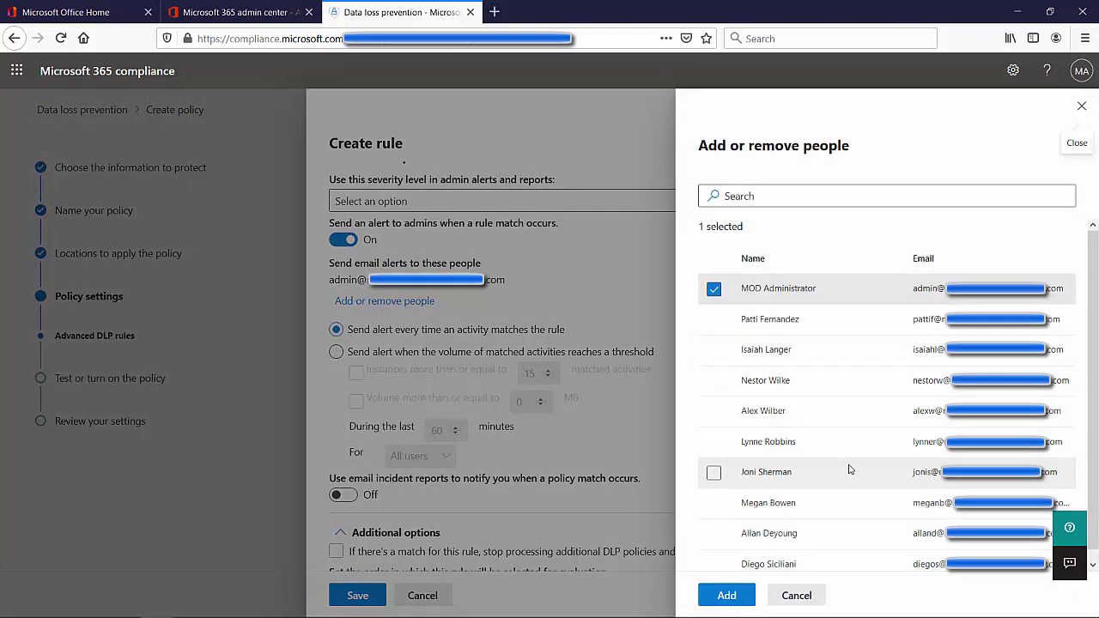
pyautogui.click(719, 483)
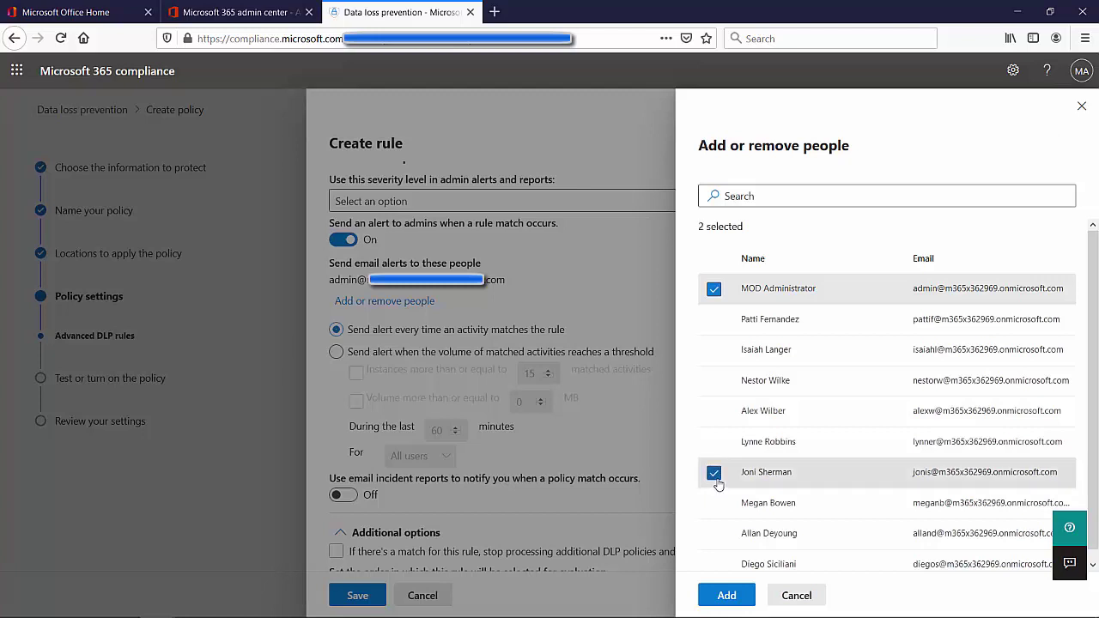
pyautogui.click(727, 596)
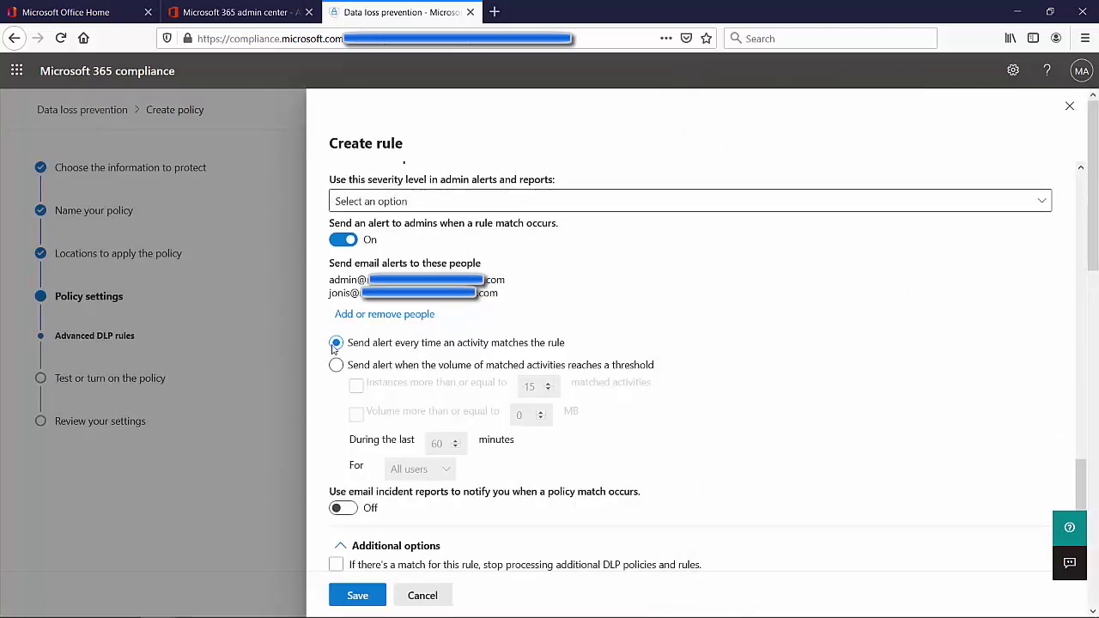